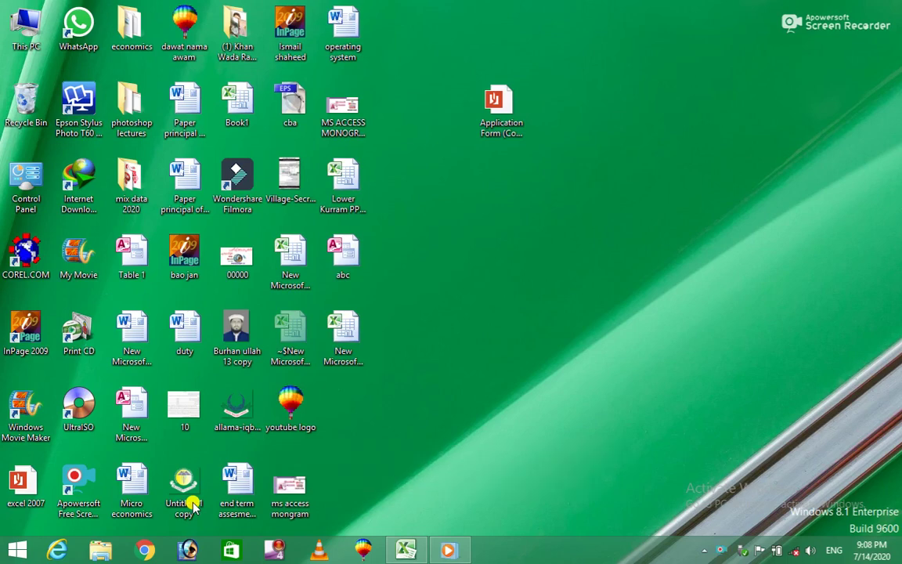
# Restore the Excel workbook showing the NAME/CLASS/MARKS and PRINCIPAL/RATE/TIME tables
pyautogui.click(410, 552)
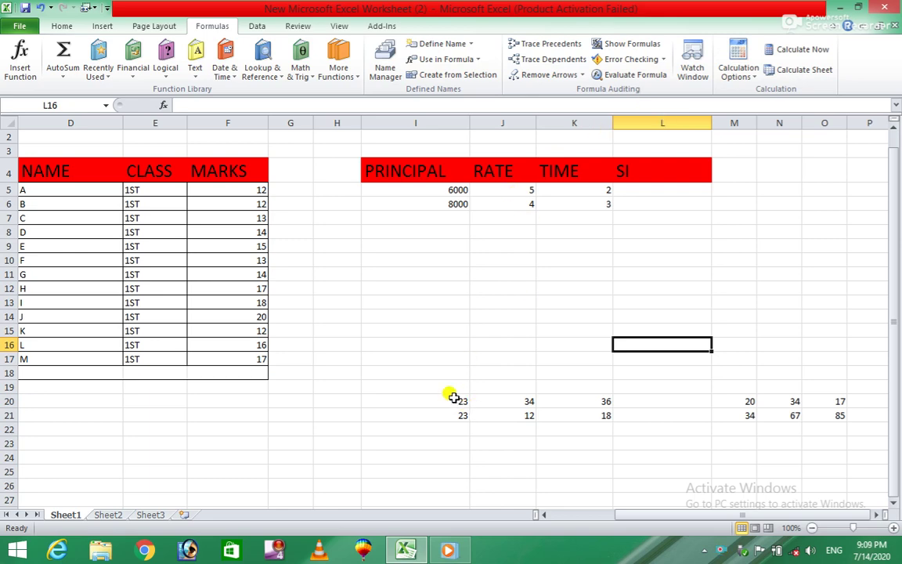
# Select I20:K21 and delete the WORKTABLE defined name in Name Manager
pyautogui.moveTo(454, 397); pyautogui.dragTo(569, 403)
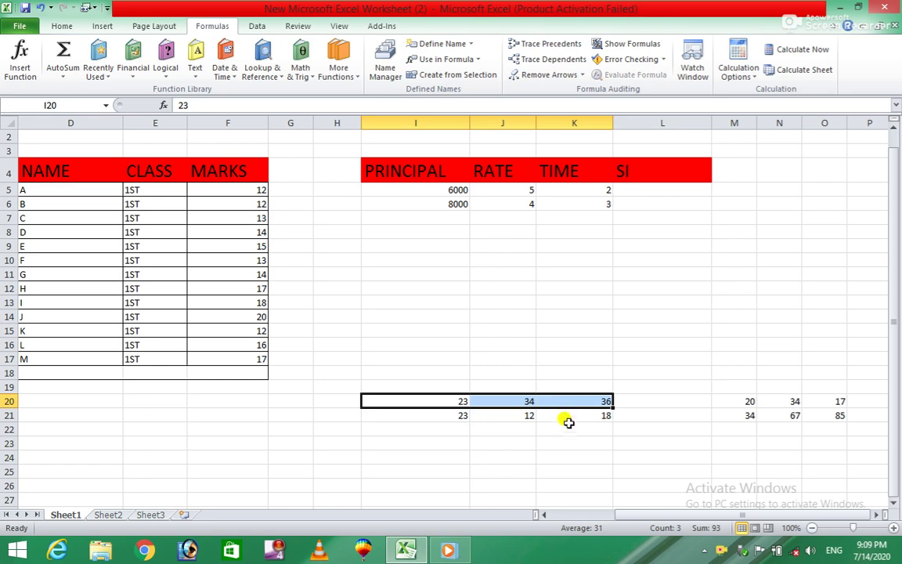
pyautogui.moveTo(418, 398); pyautogui.dragTo(560, 414)
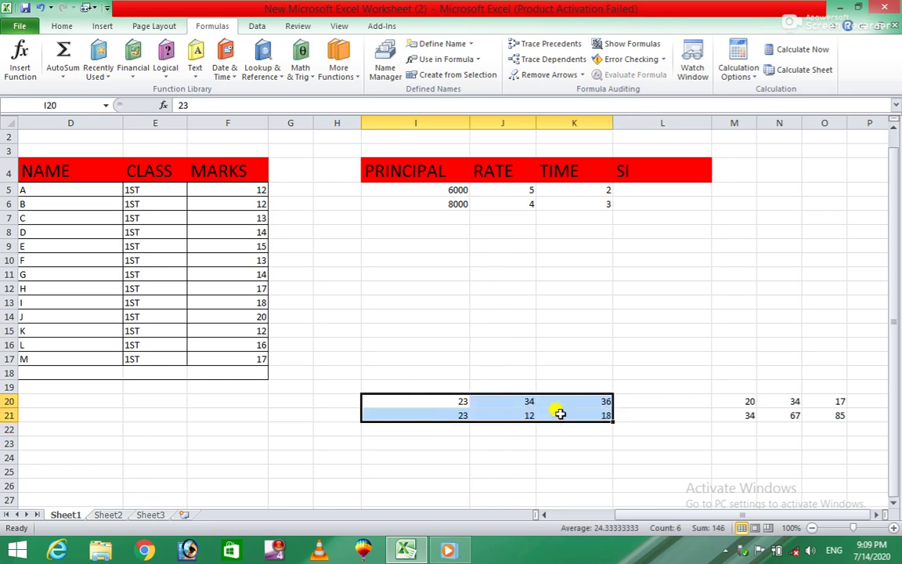
pyautogui.click(389, 69)
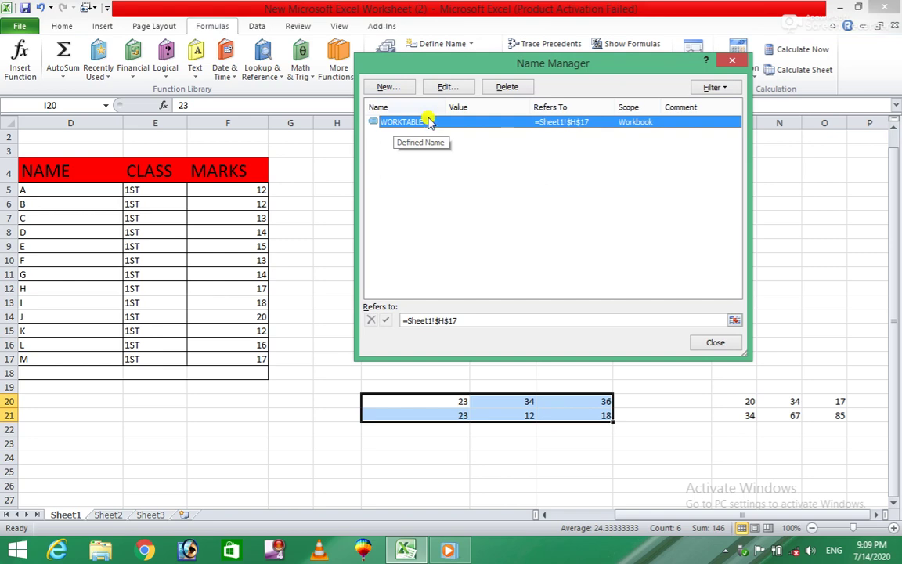
pyautogui.click(508, 87)
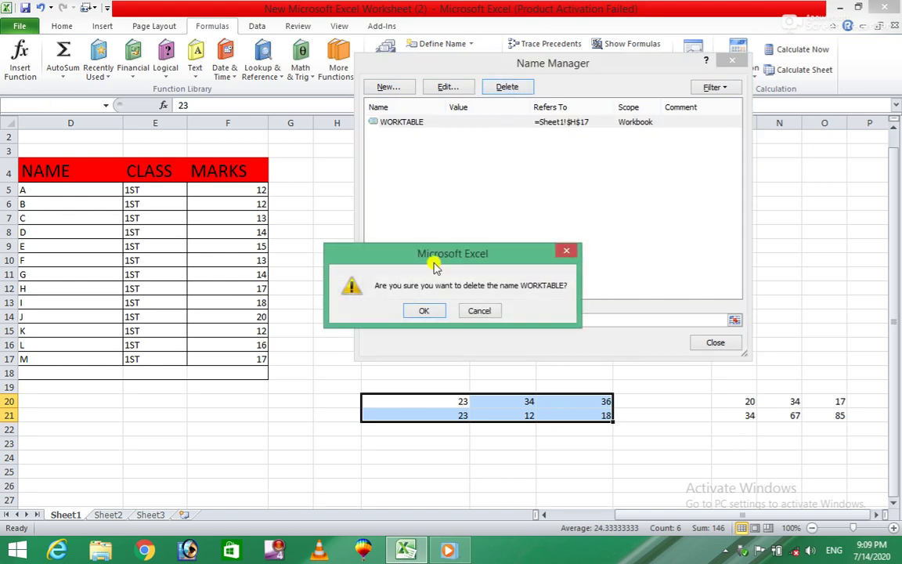
pyautogui.click(427, 311)
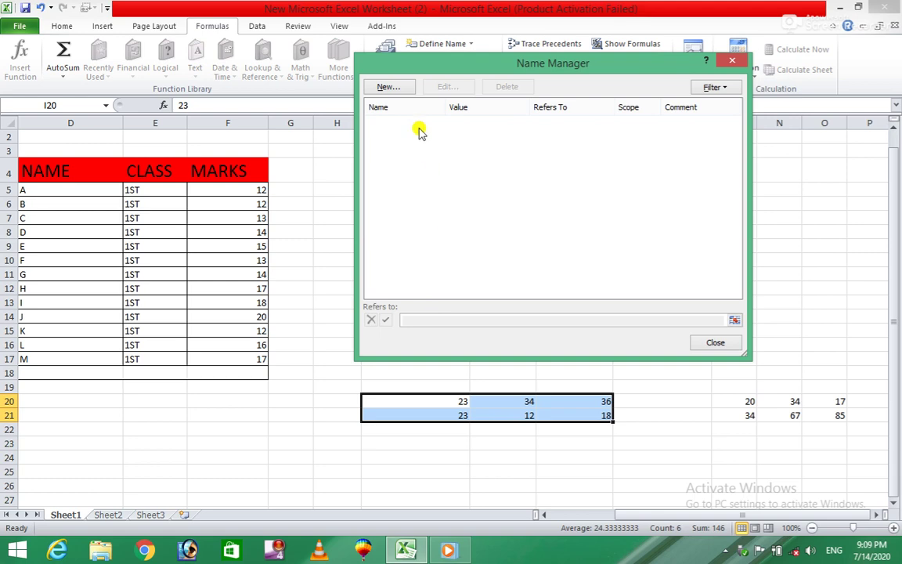
pyautogui.click(728, 64)
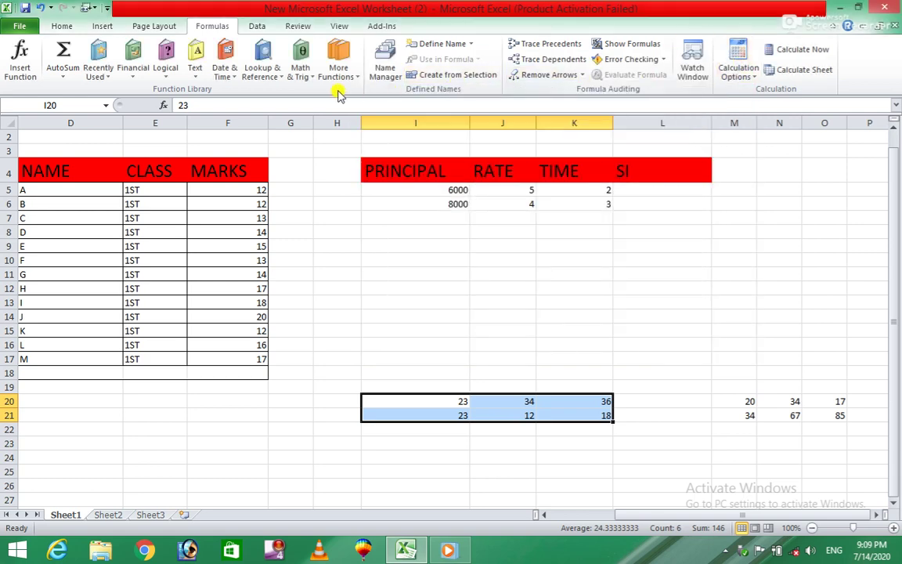
pyautogui.click(472, 45)
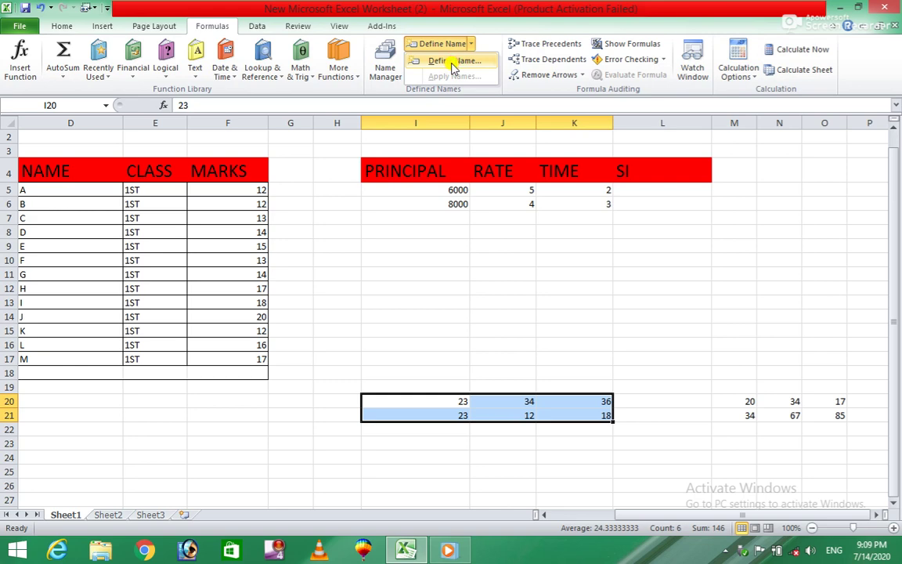
pyautogui.click(452, 62)
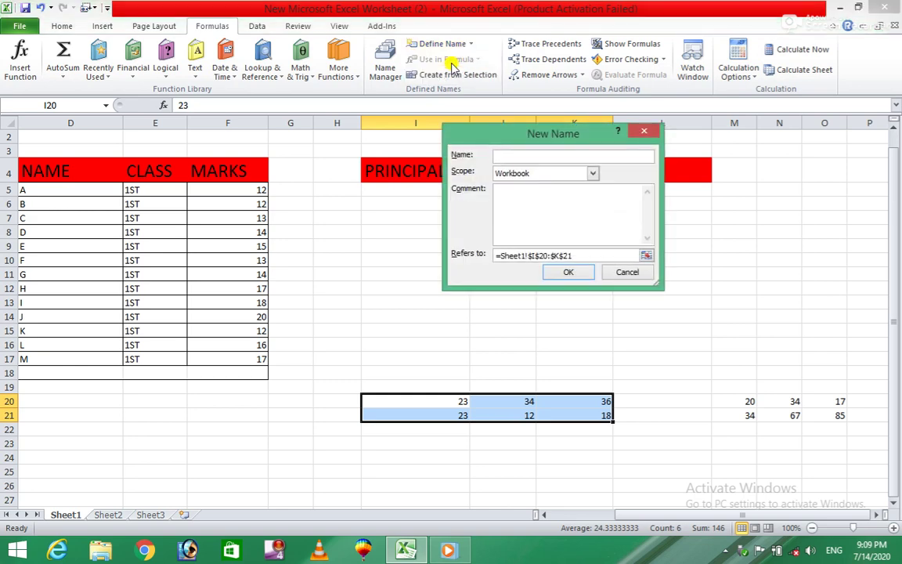
pyautogui.click(644, 129)
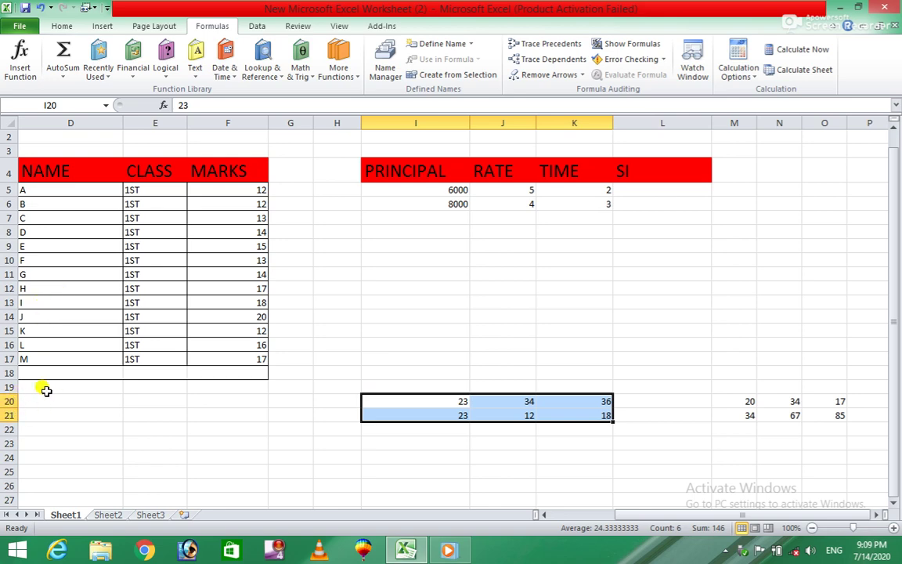
pyautogui.click(378, 404)
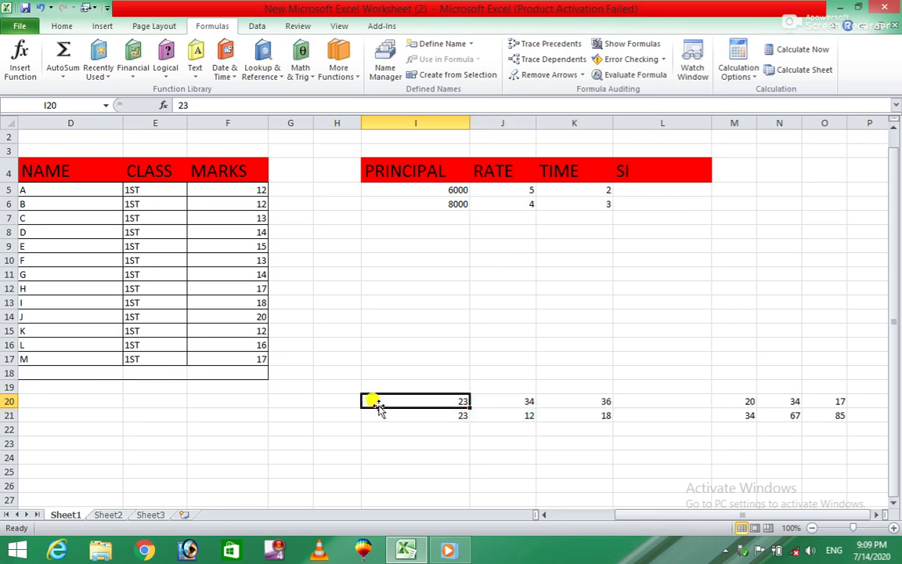
pyautogui.click(330, 399)
pyautogui.click(399, 400)
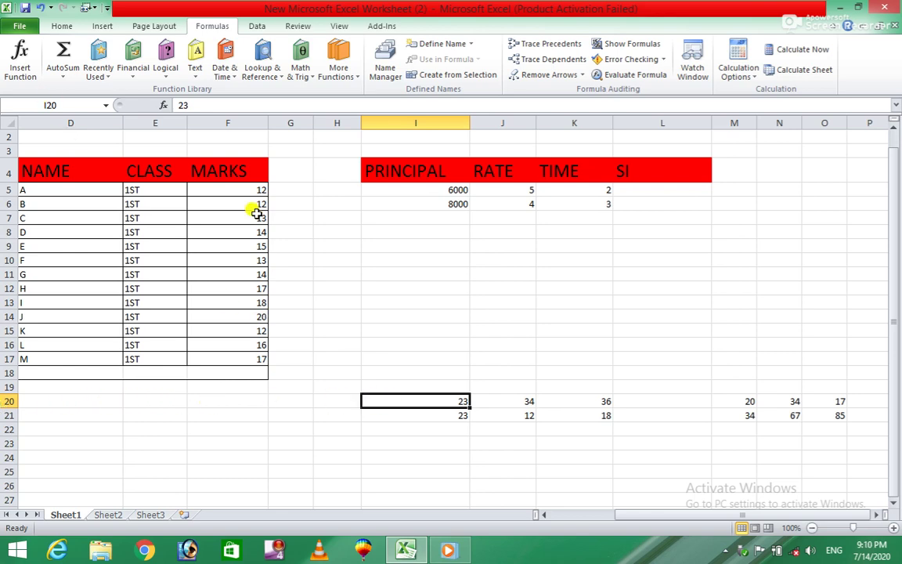
pyautogui.click(500, 396)
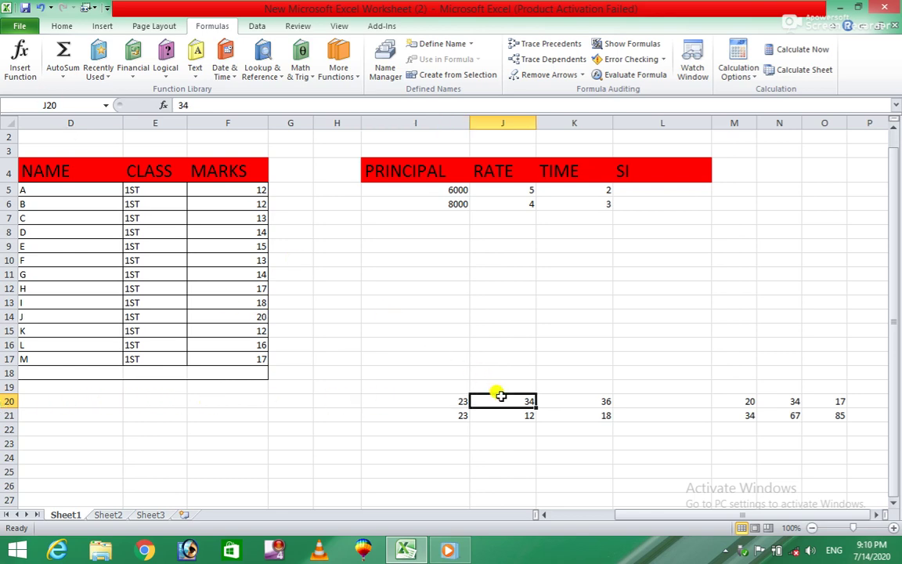
pyautogui.click(465, 418)
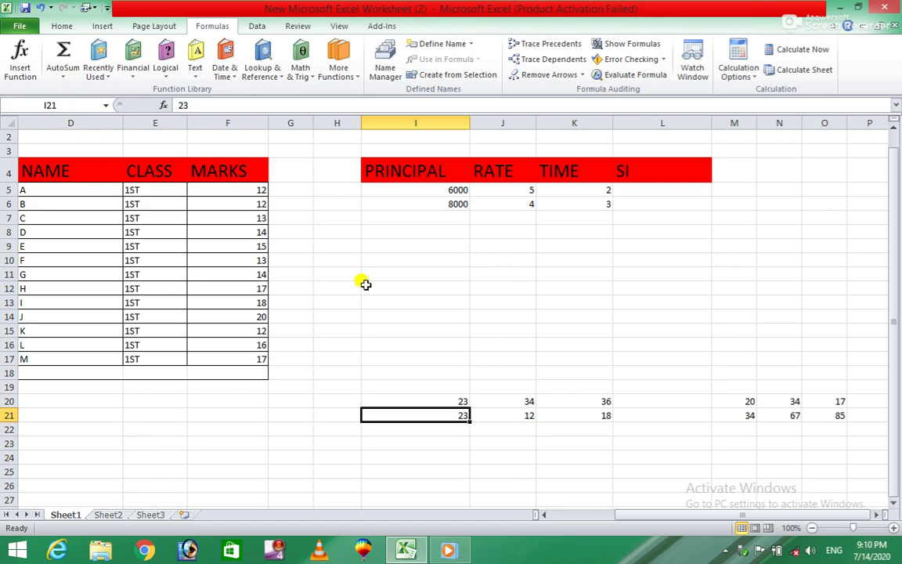
pyautogui.click(395, 399)
pyautogui.moveTo(395, 399); pyautogui.dragTo(588, 415)
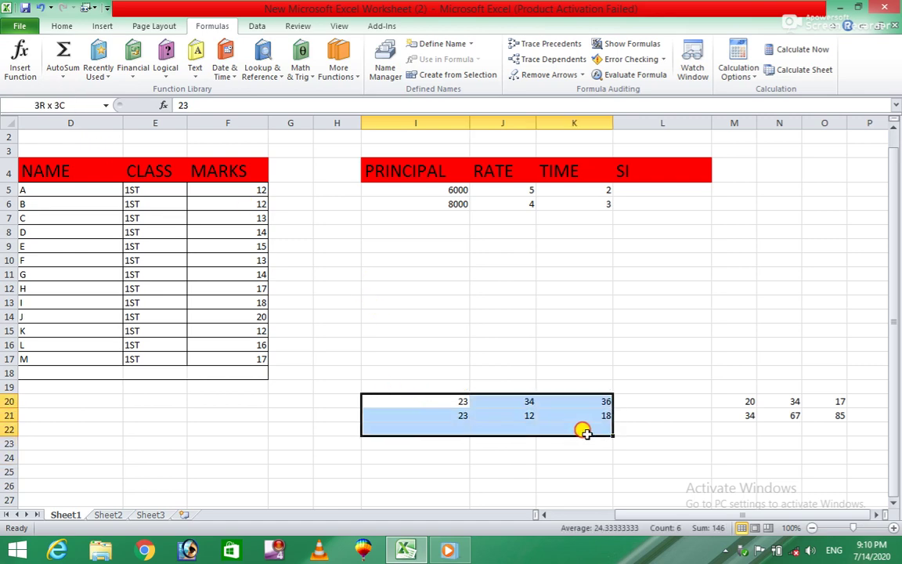
# Define I20:K21 as ABCD after the name 1234 is rejected as invalid
pyautogui.click(470, 43)
pyautogui.click(450, 62)
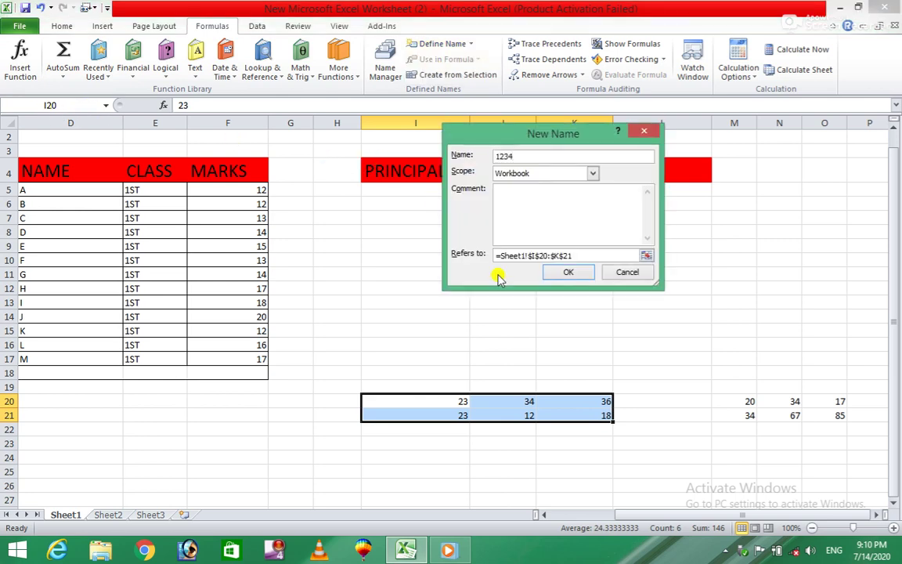
pyautogui.click(569, 274)
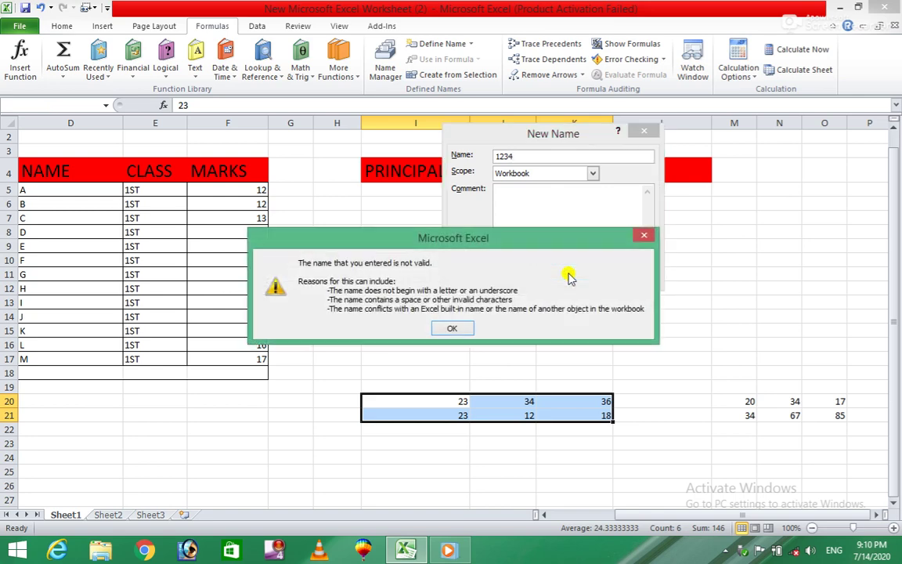
pyautogui.click(452, 328)
pyautogui.write('ABC')
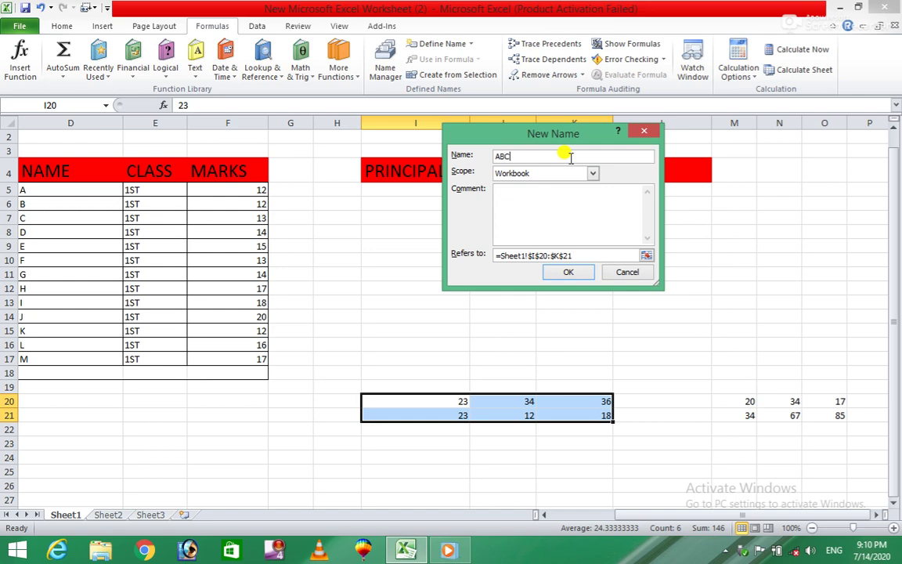
pyautogui.write('D')
pyautogui.click(569, 272)
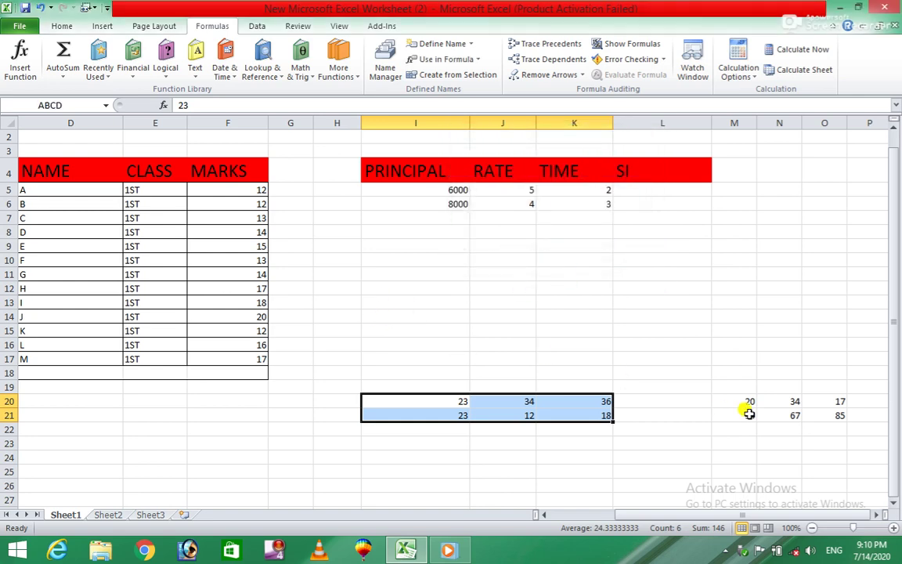
# Define the block M20:O21 under the name WBS, then select cell I20
pyautogui.moveTo(729, 401); pyautogui.dragTo(821, 416)
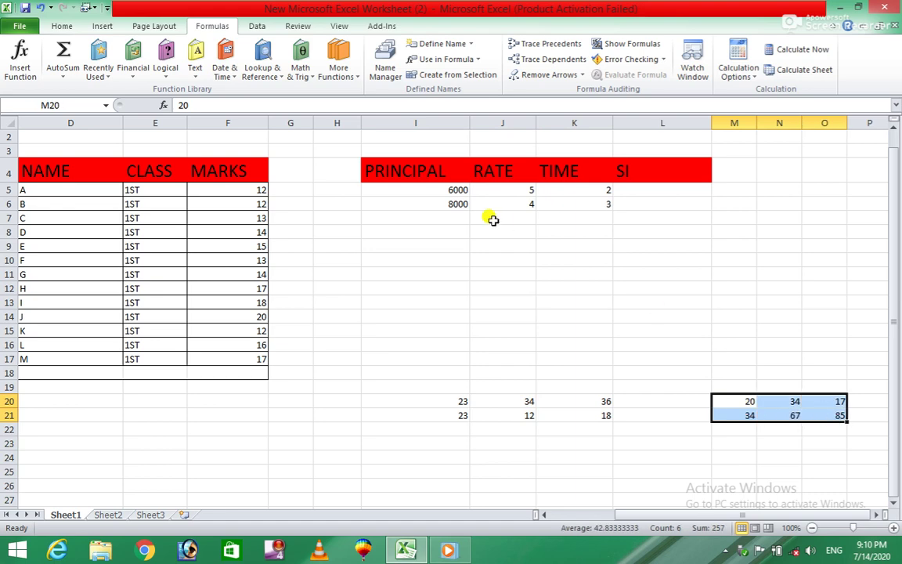
pyautogui.click(471, 44)
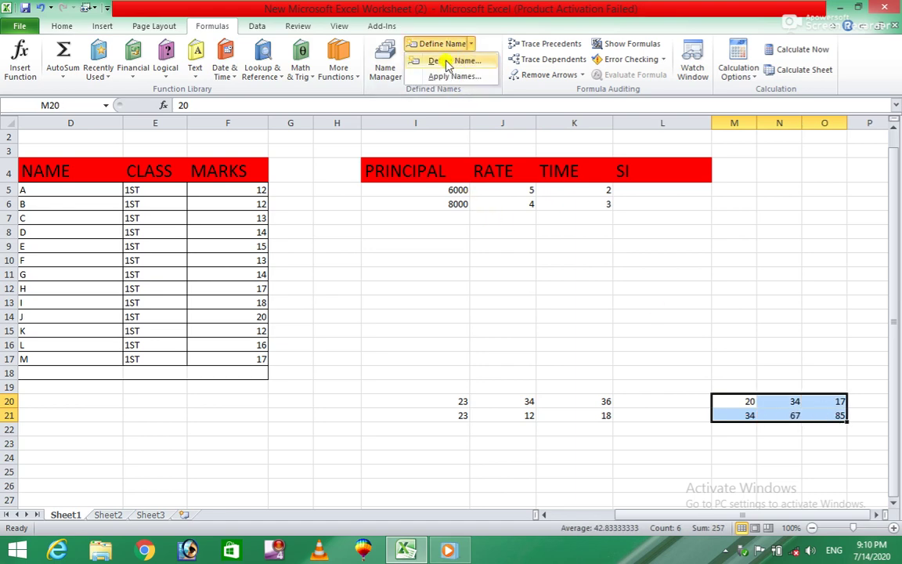
pyautogui.click(438, 61)
pyautogui.write('WBS')
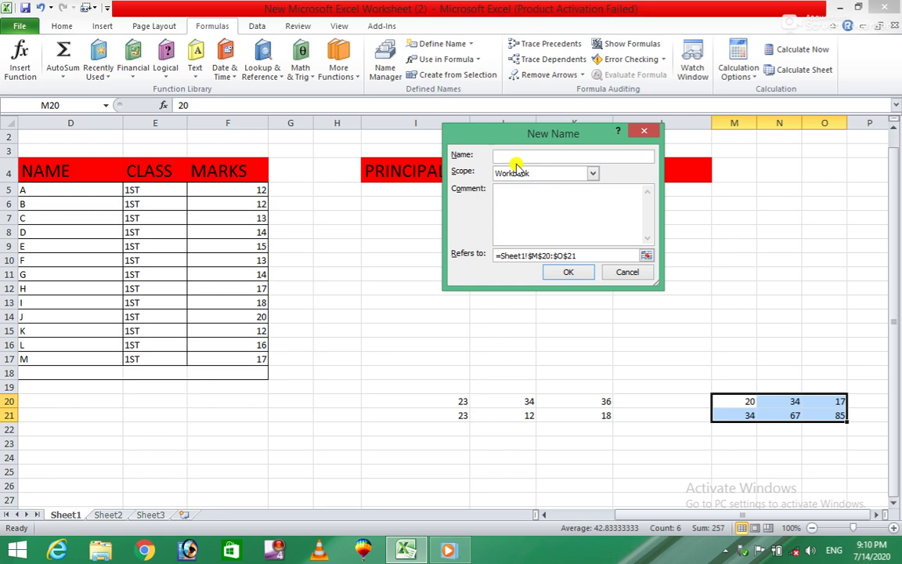
pyautogui.click(569, 273)
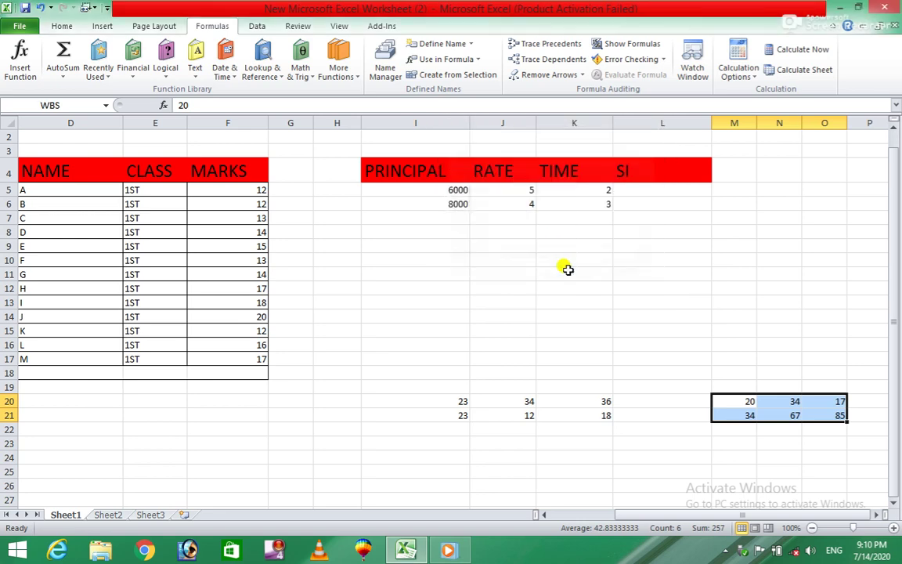
pyautogui.click(381, 373)
pyautogui.click(417, 400)
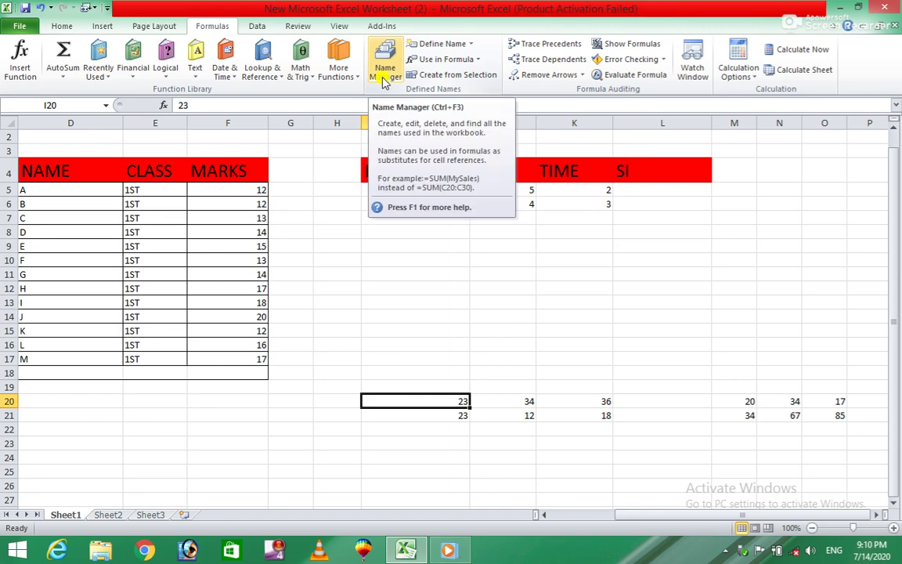
# In Name Manager, check the WBS range and rename ABCD to EFGH
pyautogui.click(384, 78)
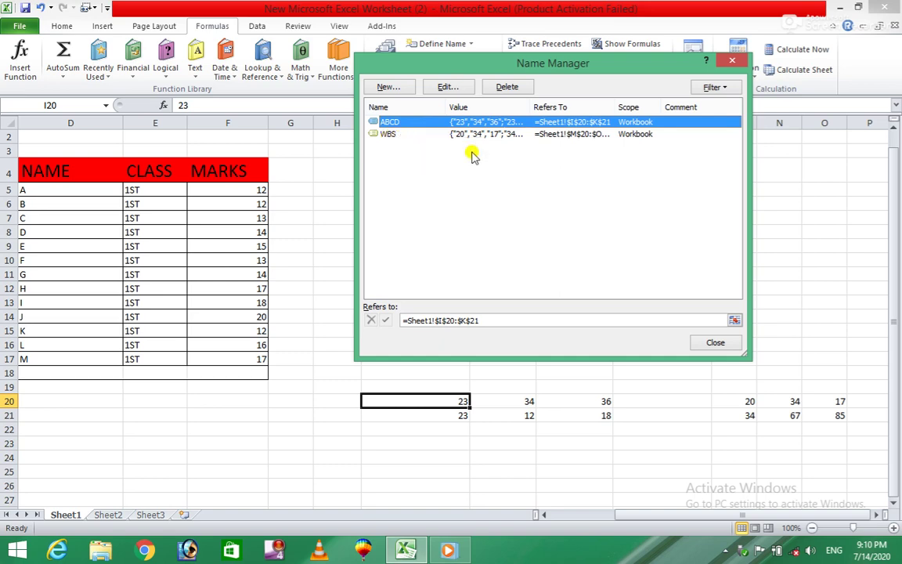
pyautogui.click(388, 135)
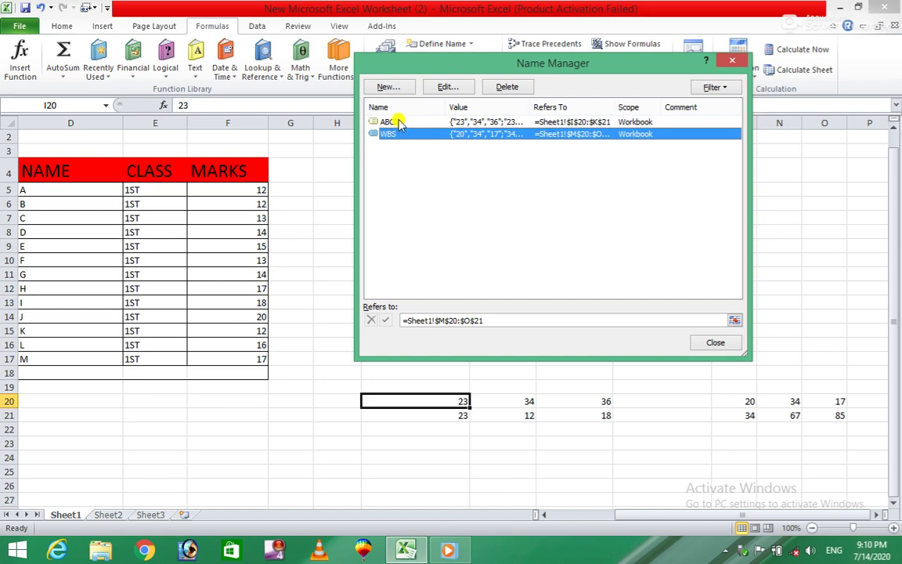
pyautogui.click(393, 121)
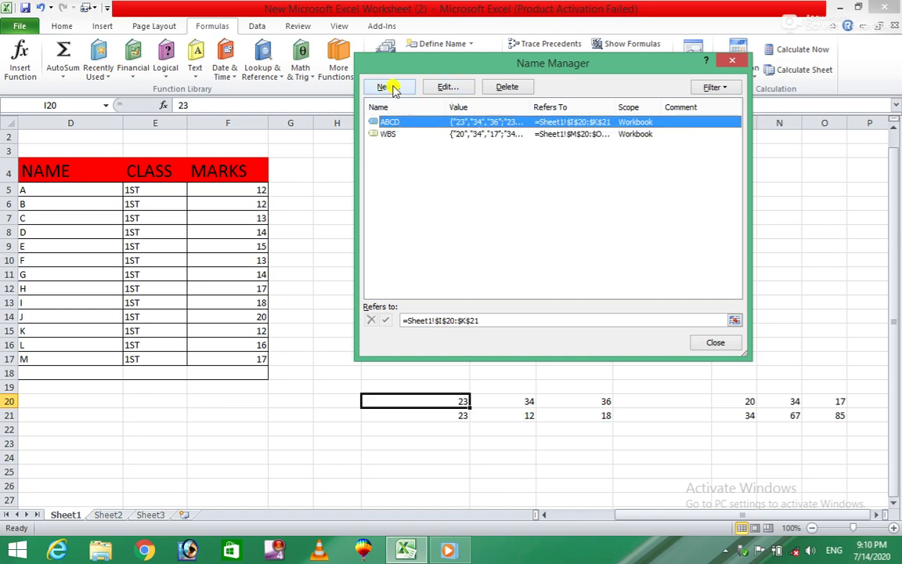
pyautogui.click(459, 88)
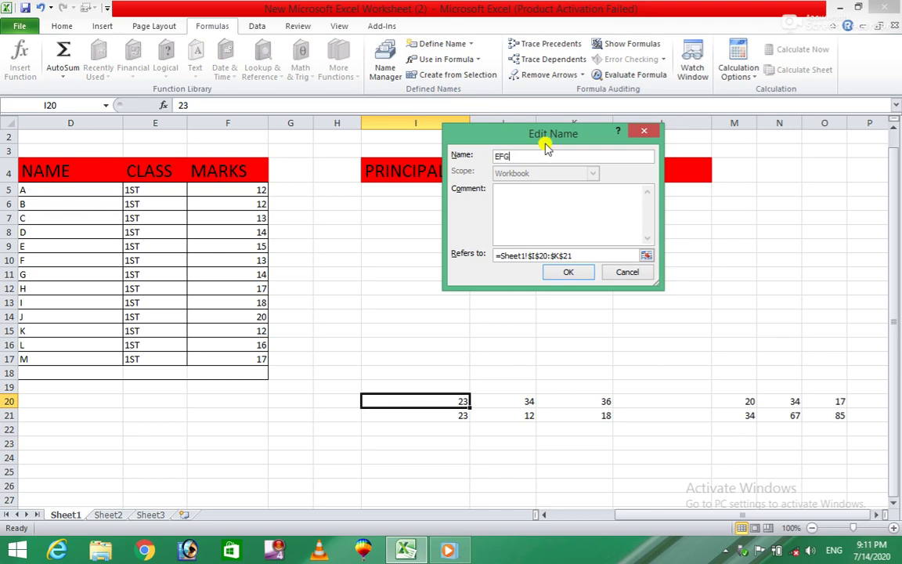
pyautogui.click(568, 270)
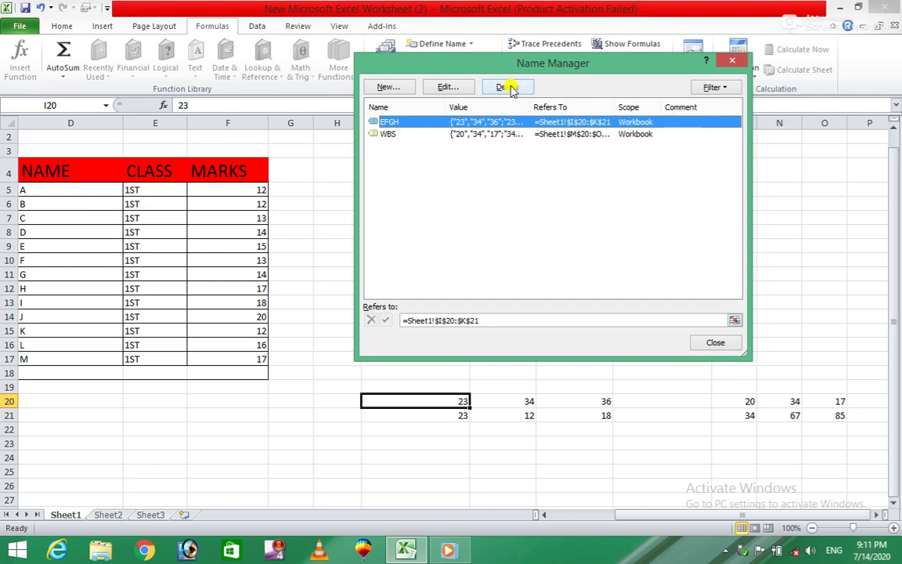
pyautogui.click(731, 61)
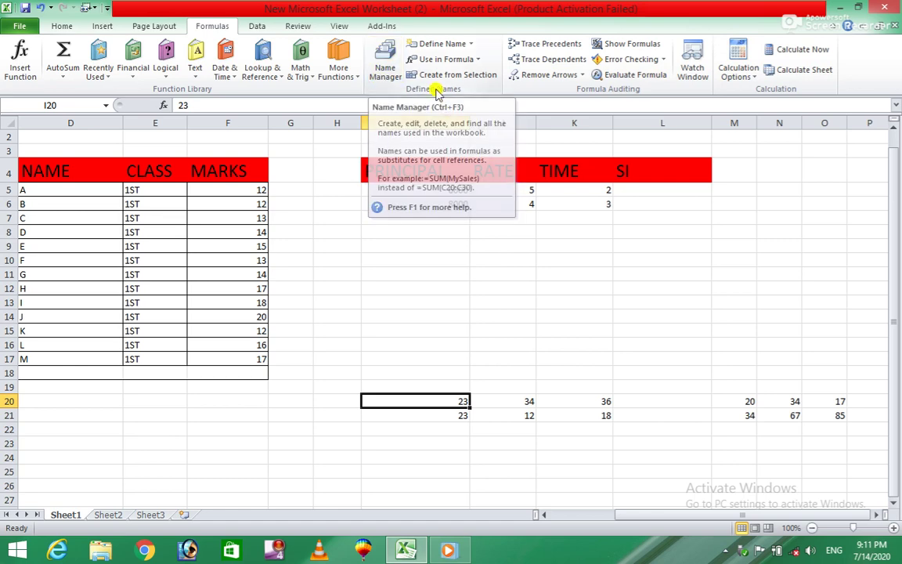
pyautogui.click(663, 428)
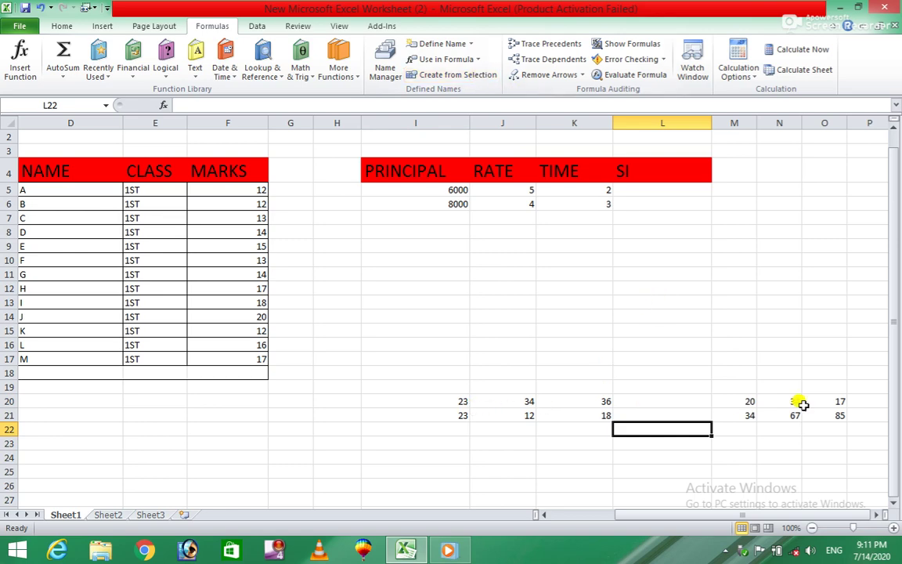
pyautogui.click(476, 60)
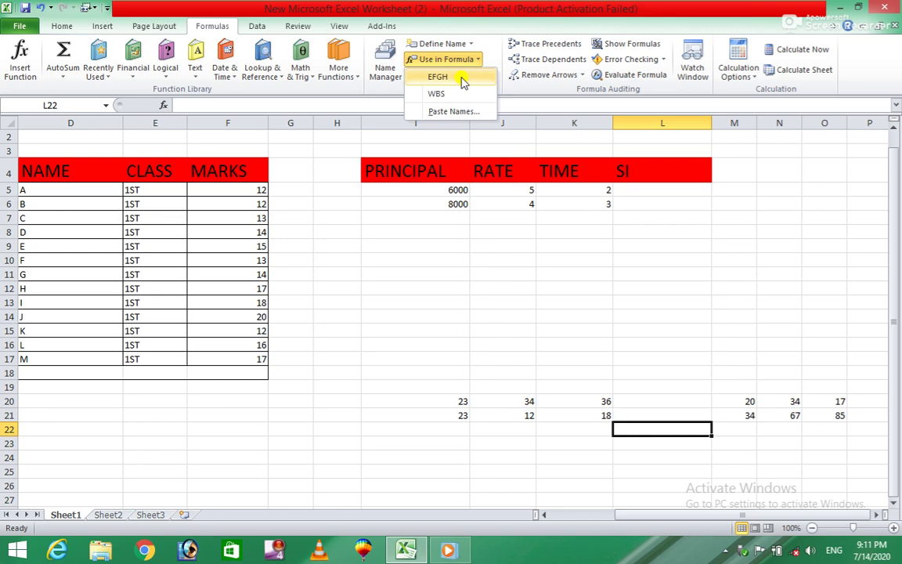
pyautogui.click(459, 77)
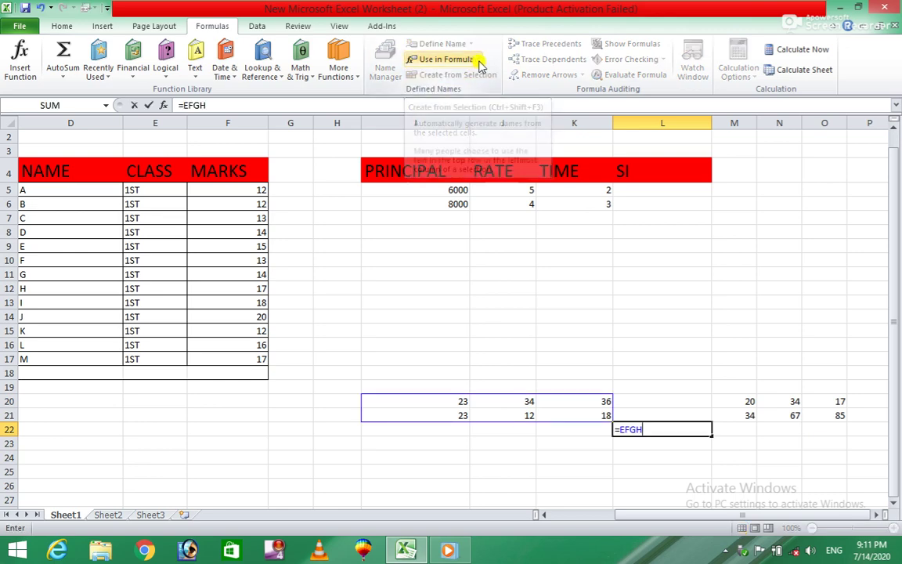
pyautogui.click(479, 60)
pyautogui.write('+')
pyautogui.click(436, 93)
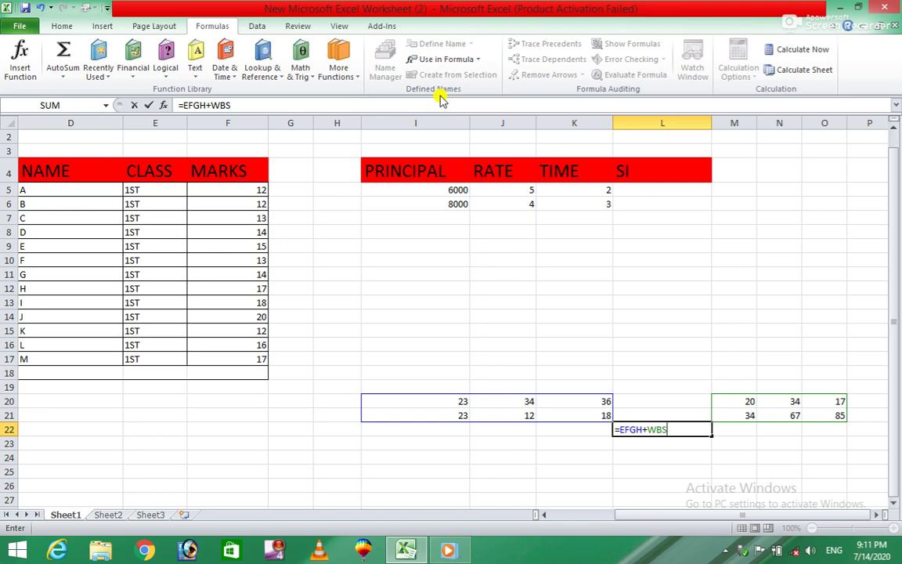
pyautogui.press('Return')
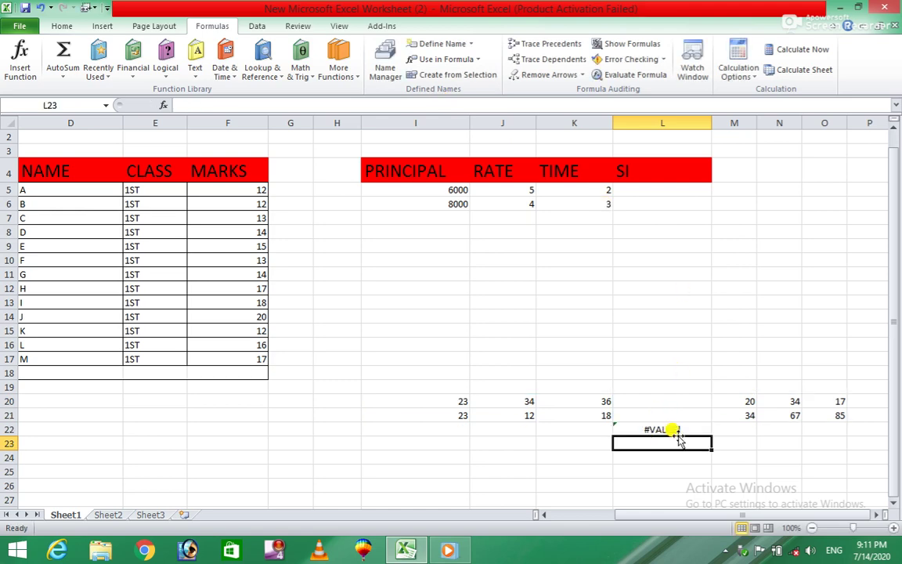
pyautogui.click(677, 429)
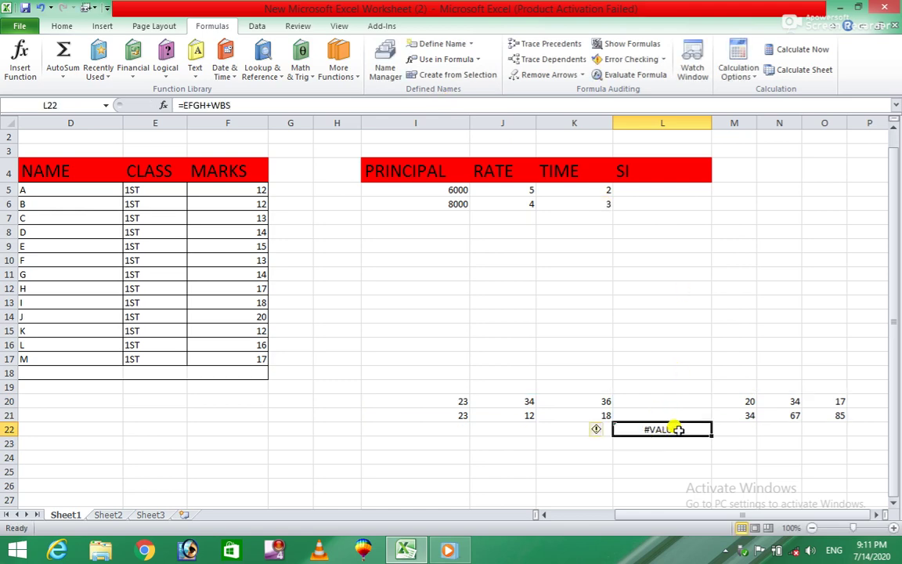
pyautogui.press('Delete')
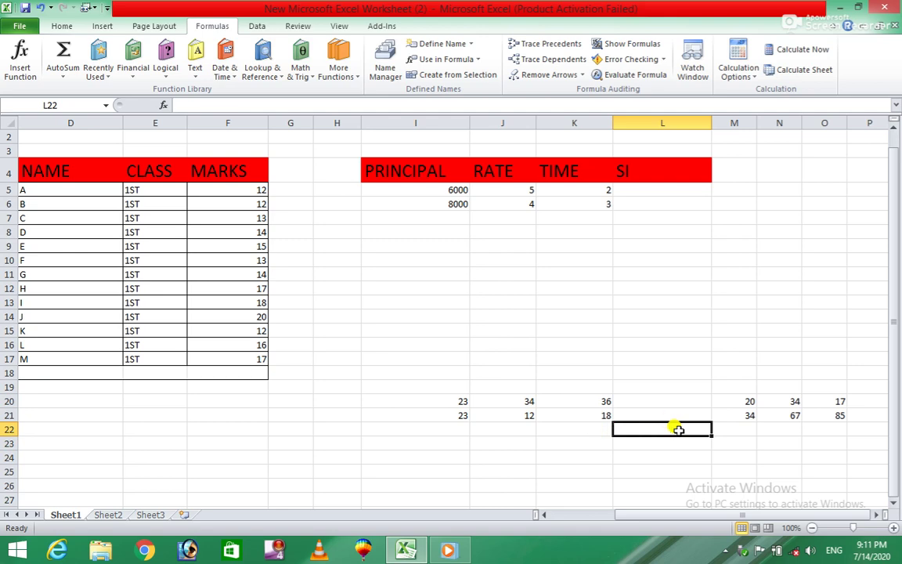
# Try =EFGH+WBS in L22, which returns #VALUE!, then clear it
pyautogui.write('=')
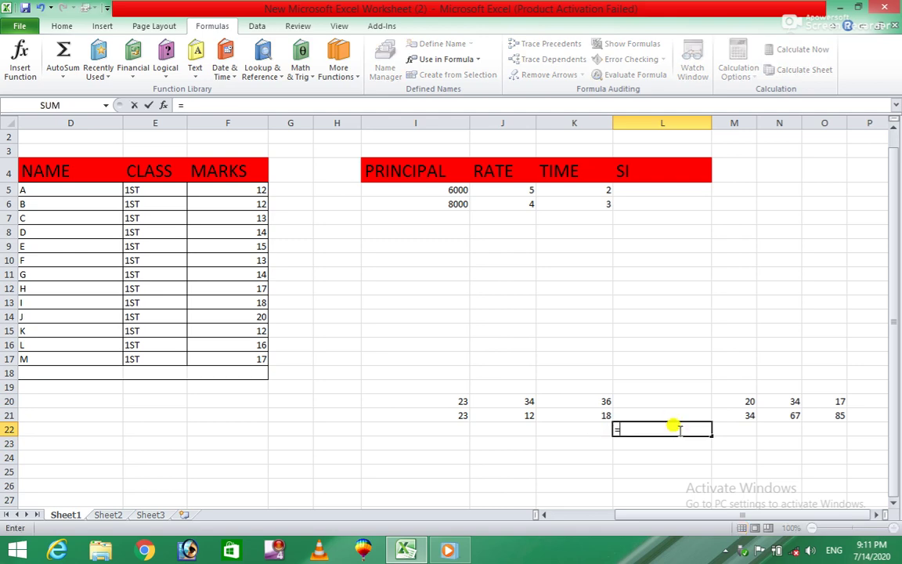
pyautogui.click(469, 59)
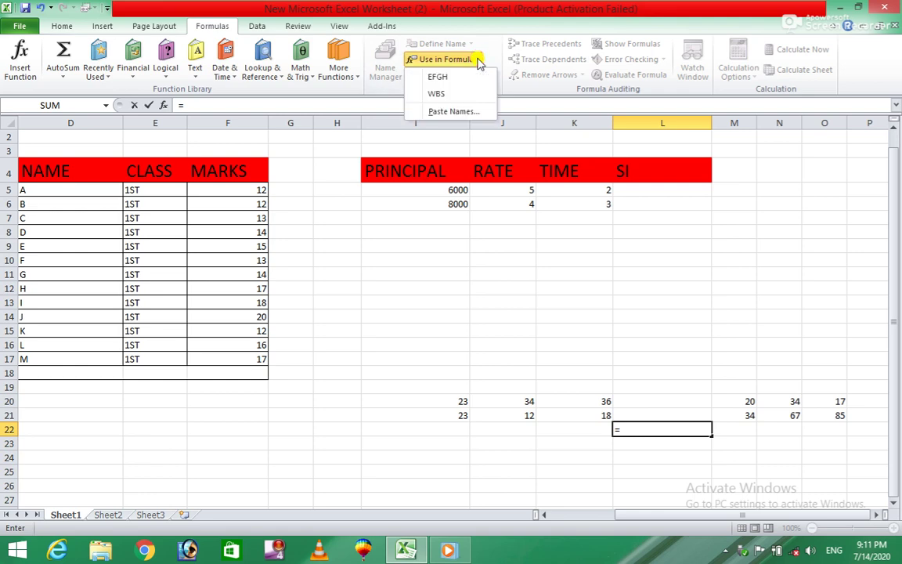
pyautogui.click(452, 78)
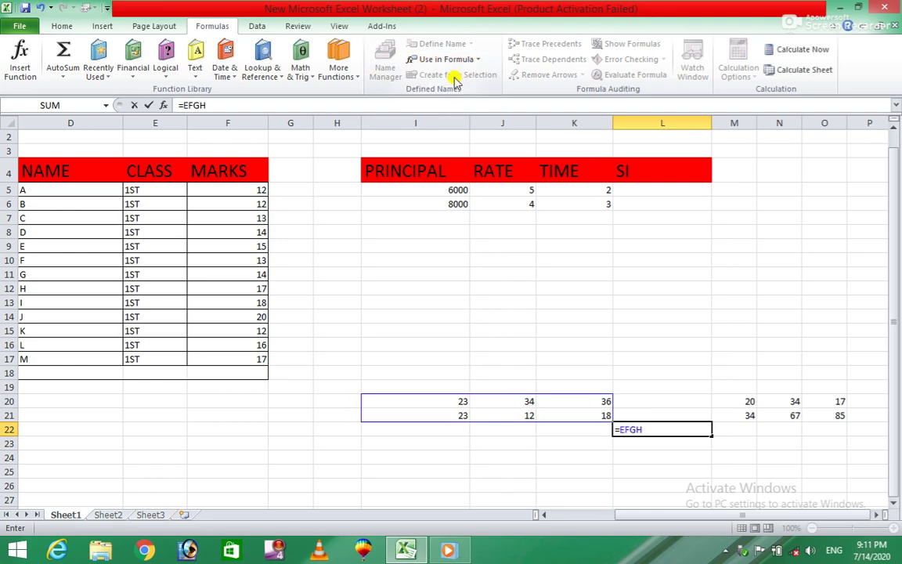
pyautogui.click(463, 61)
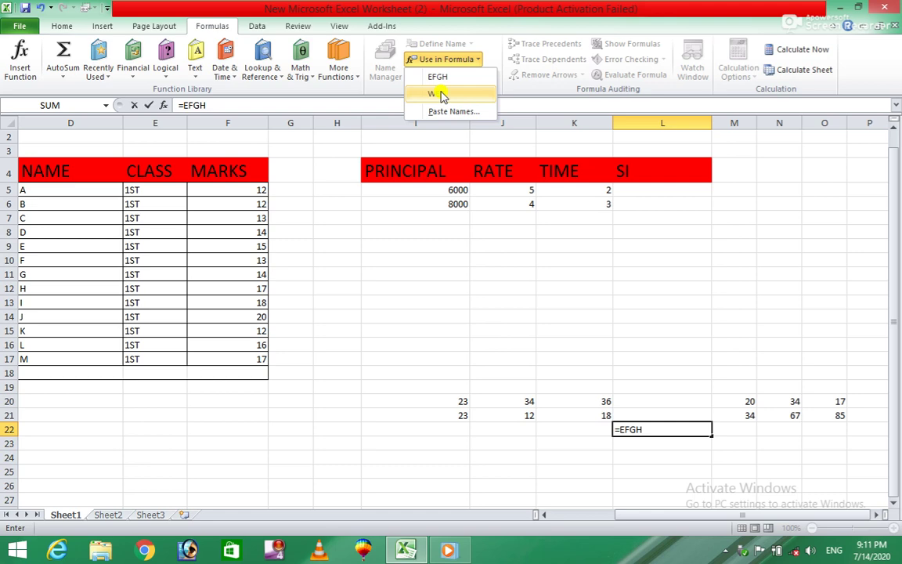
pyautogui.click(263, 104)
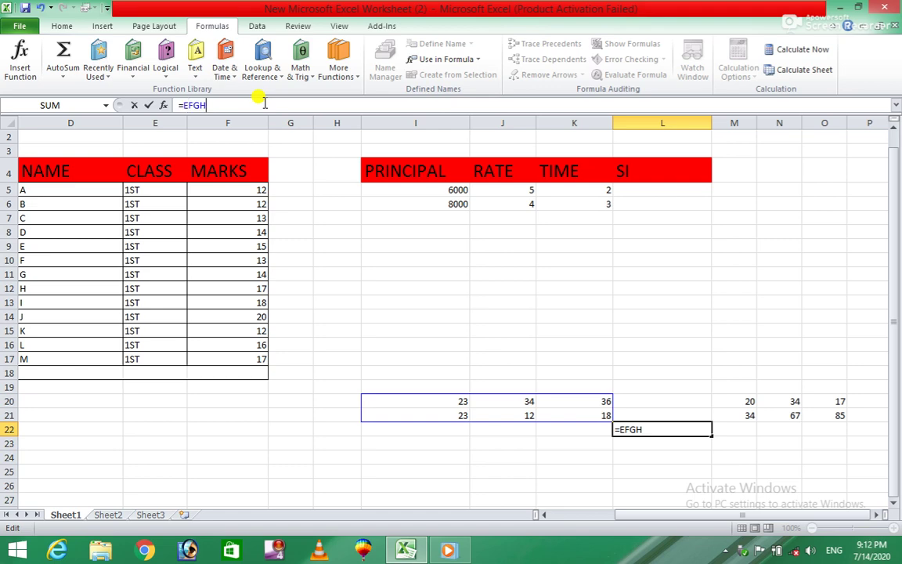
pyautogui.write('+')
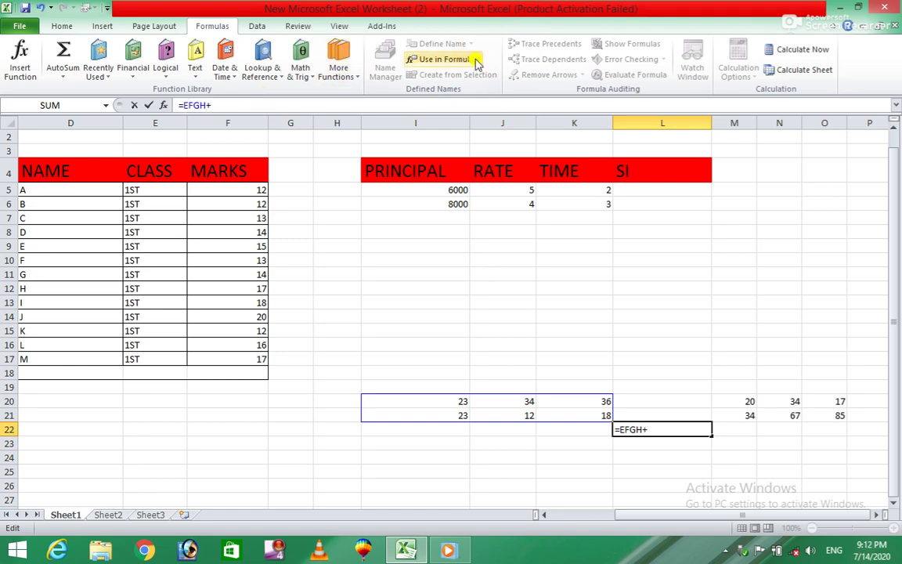
pyautogui.click(438, 59)
pyautogui.click(443, 95)
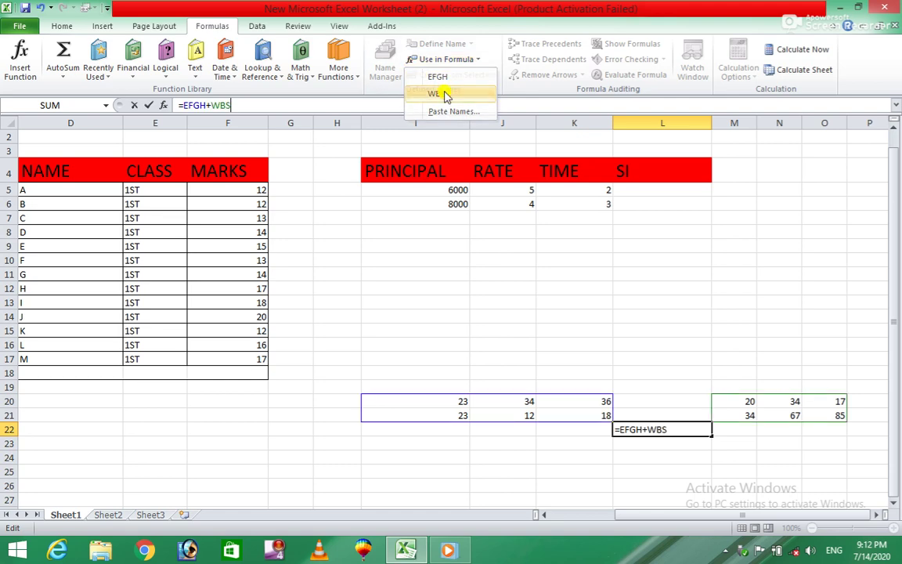
pyautogui.press('Return')
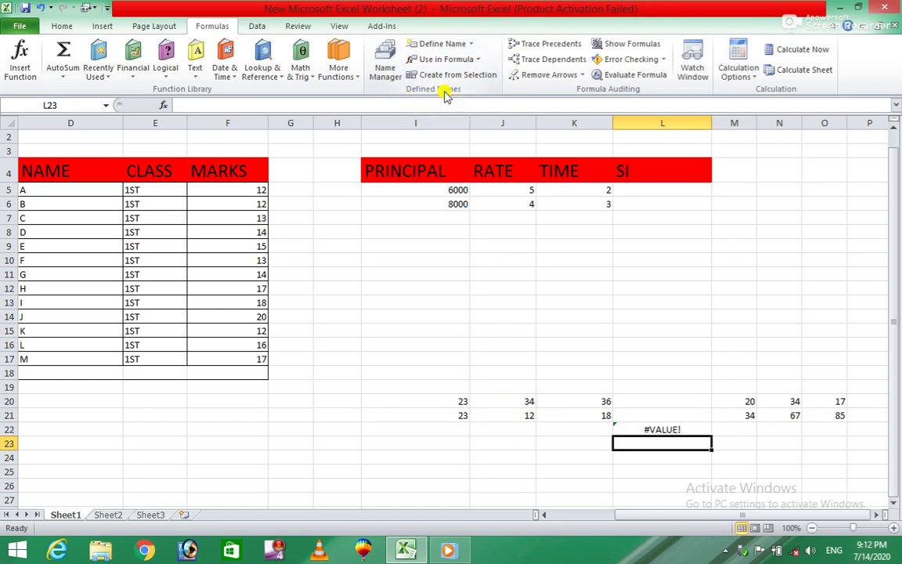
pyautogui.click(675, 429)
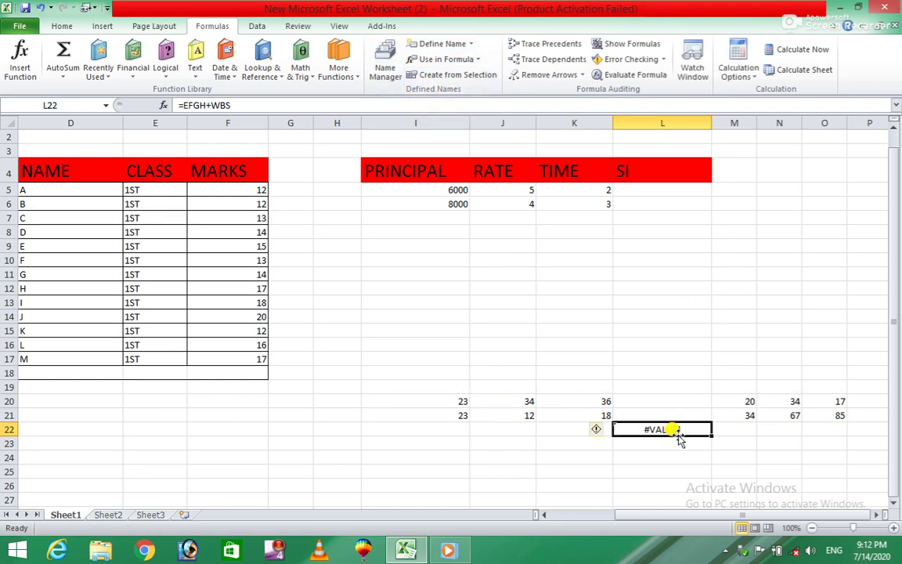
pyautogui.press('Delete')
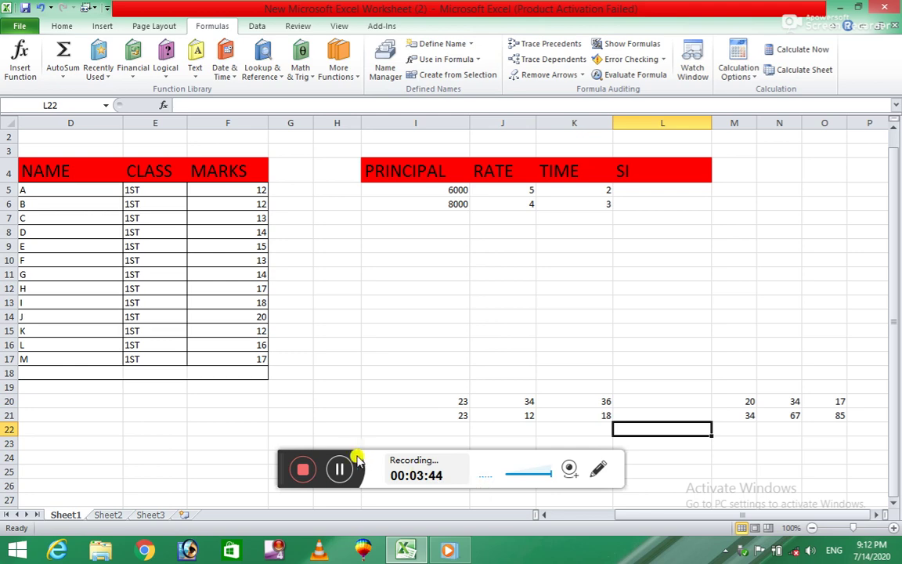
# Enter =SUM(EFGH,WBS) in L24 using the defined names, giving 403
pyautogui.click(340, 470)
pyautogui.click(342, 470)
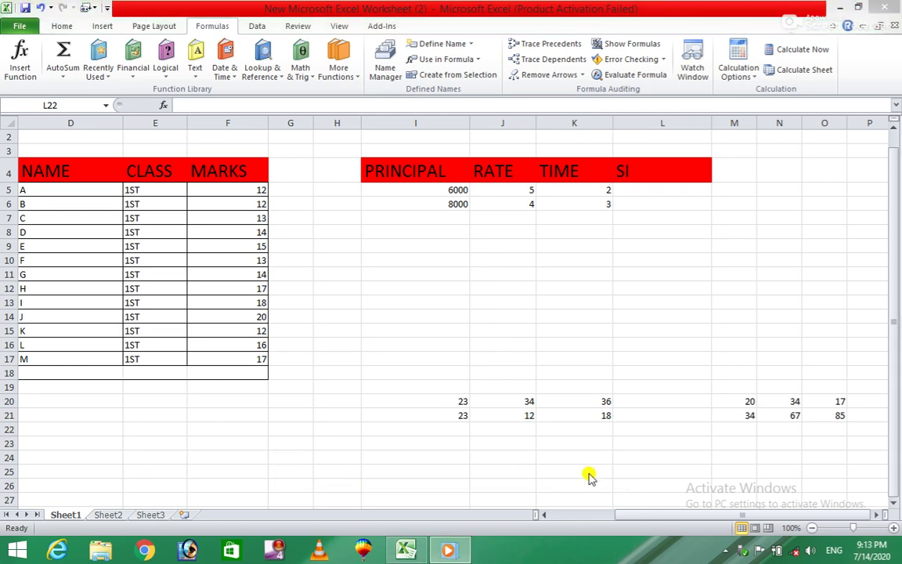
pyautogui.click(669, 430)
pyautogui.click(663, 454)
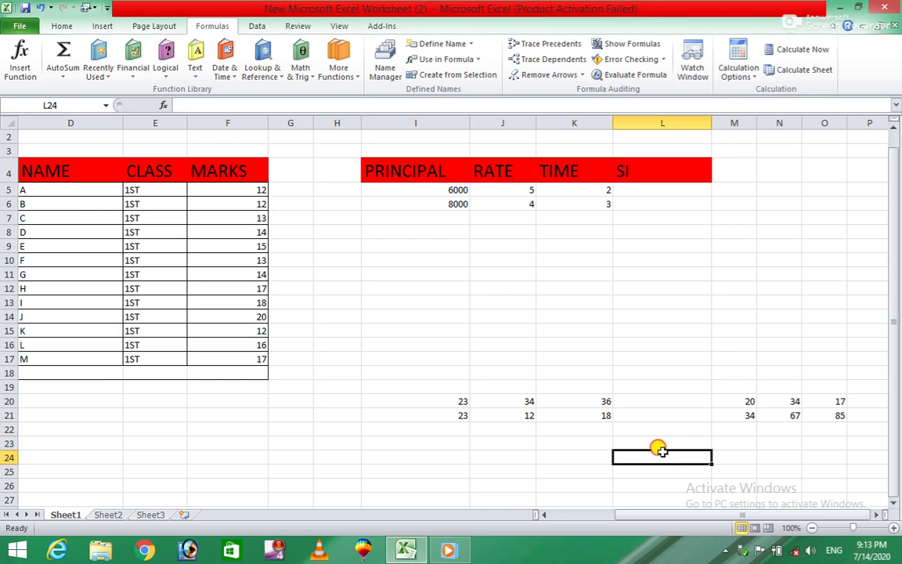
pyautogui.write('=')
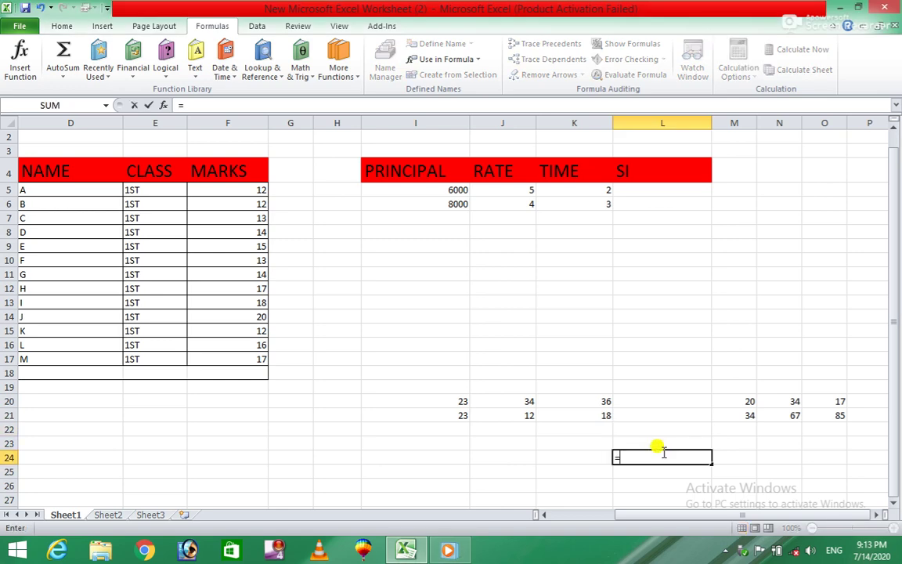
pyautogui.write('SUM')
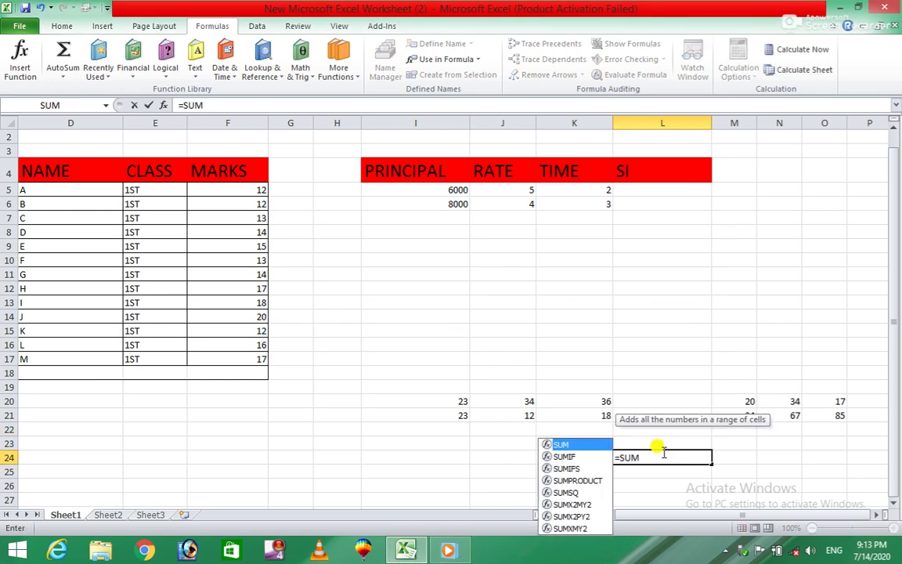
pyautogui.write('(')
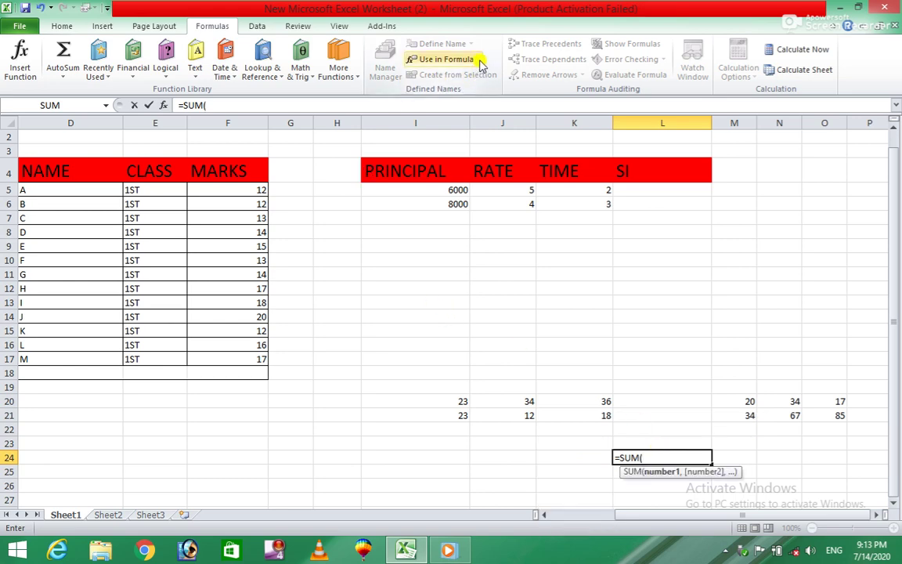
pyautogui.click(448, 60)
pyautogui.click(452, 78)
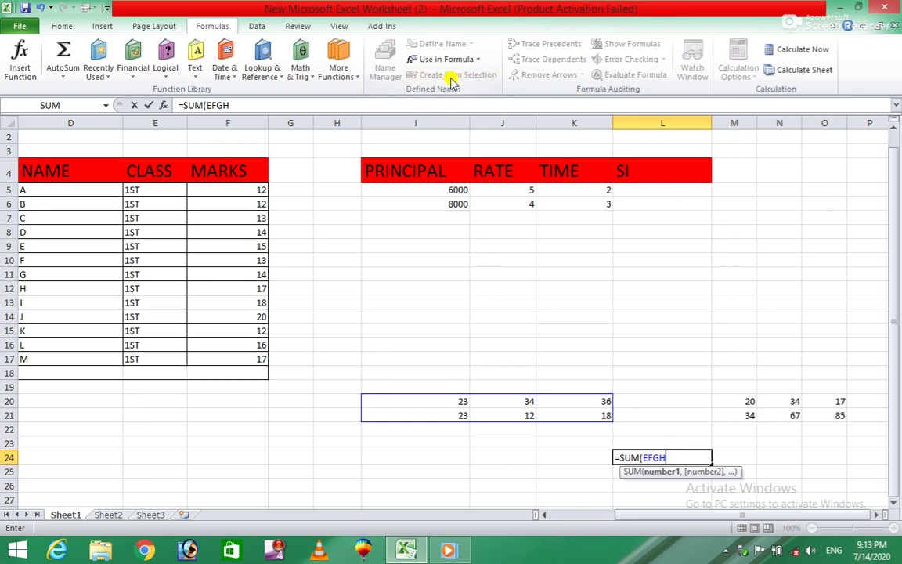
pyautogui.write(',')
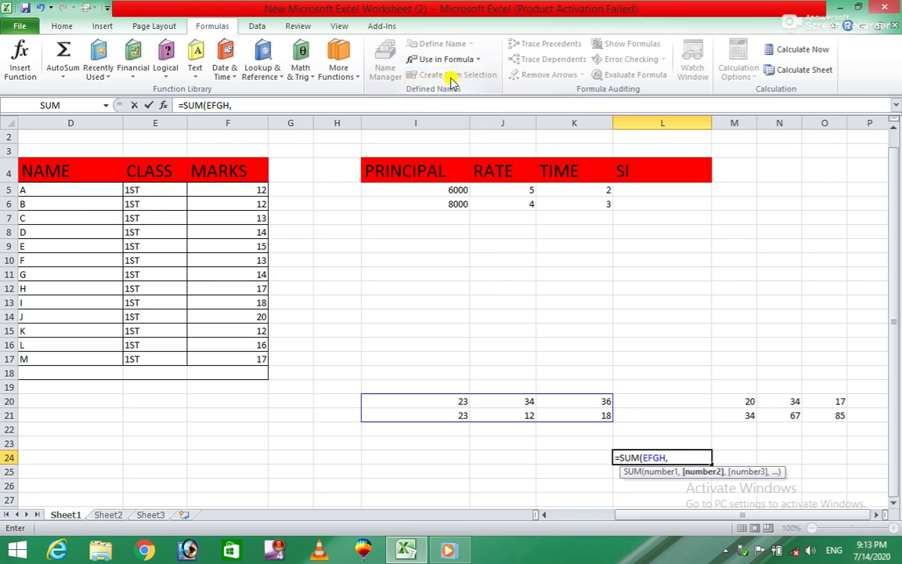
pyautogui.click(473, 60)
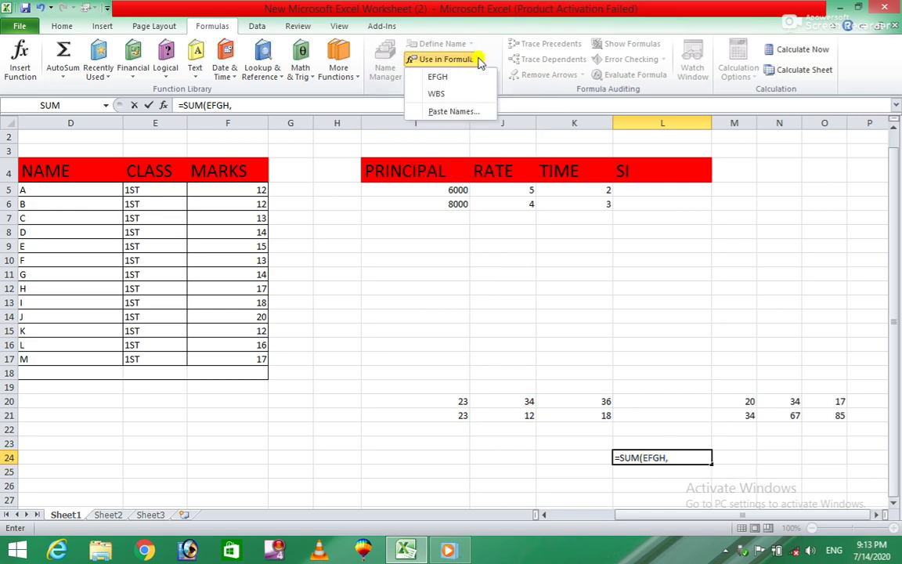
pyautogui.click(440, 94)
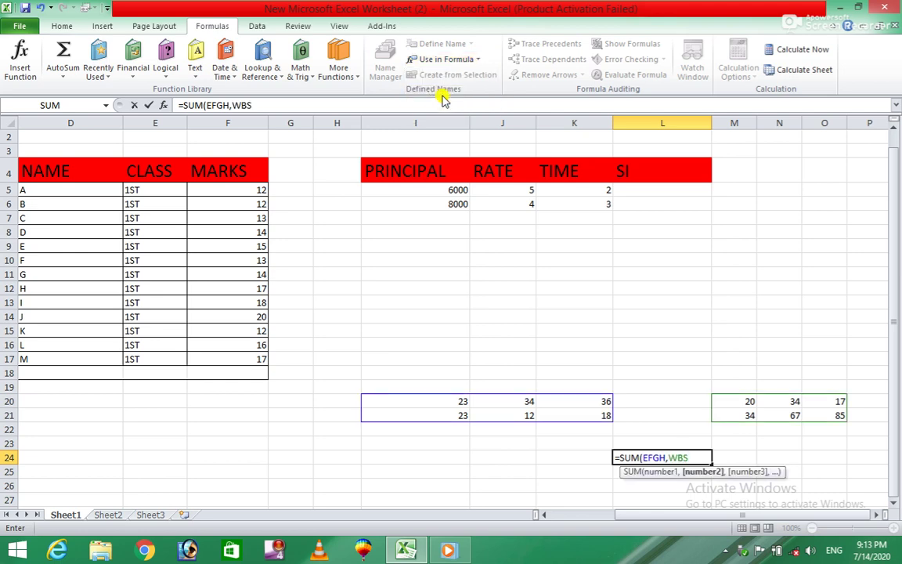
pyautogui.write(')')
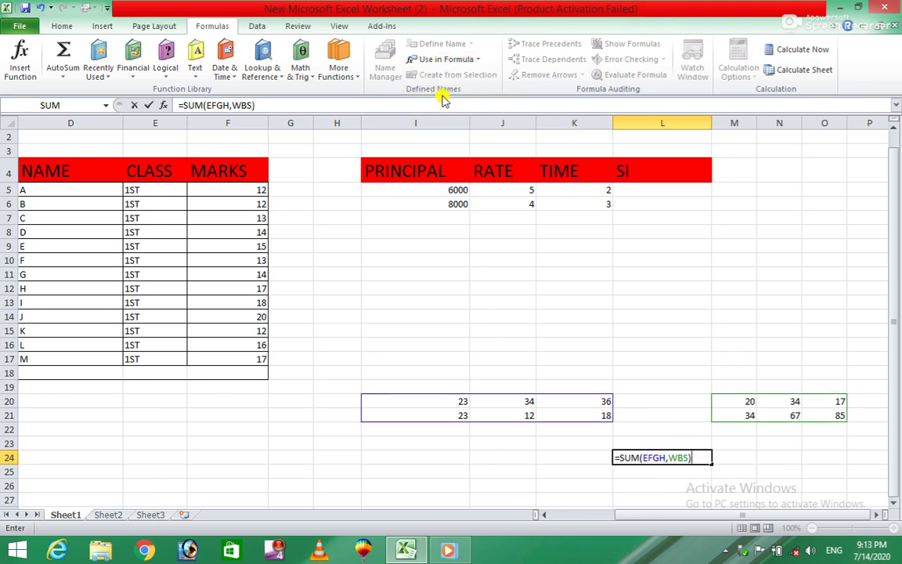
pyautogui.press('Return')
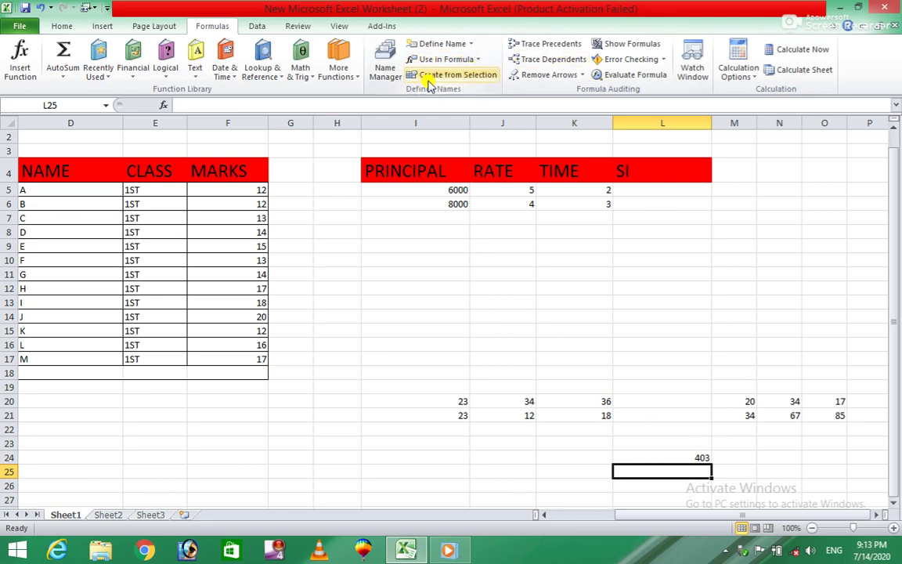
# Try creating names from the selection's top row and dismiss the invalid-selection error
pyautogui.click(467, 81)
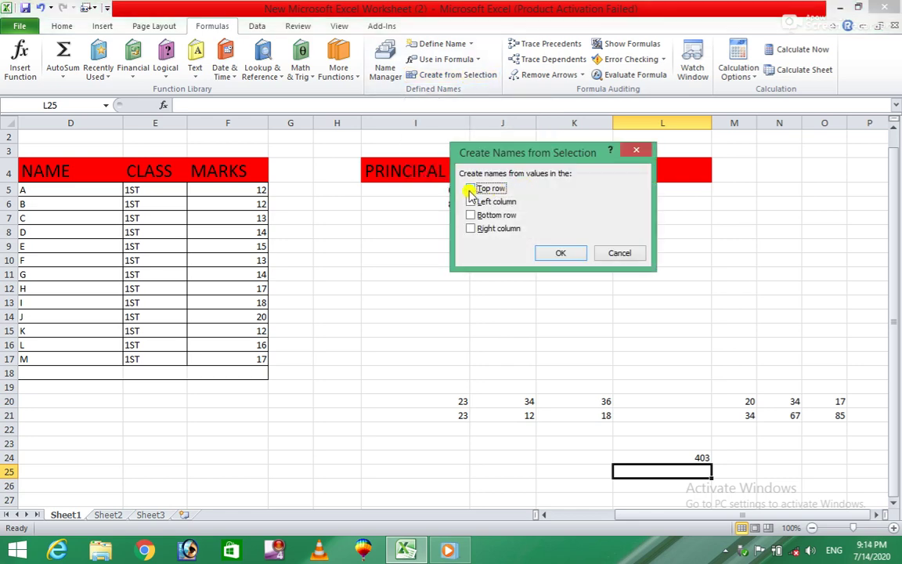
pyautogui.click(470, 189)
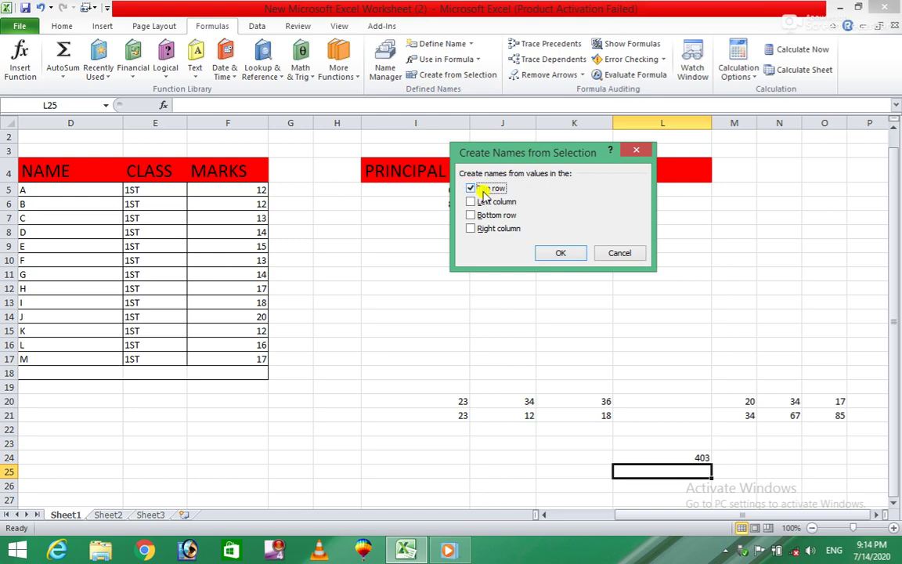
pyautogui.click(559, 252)
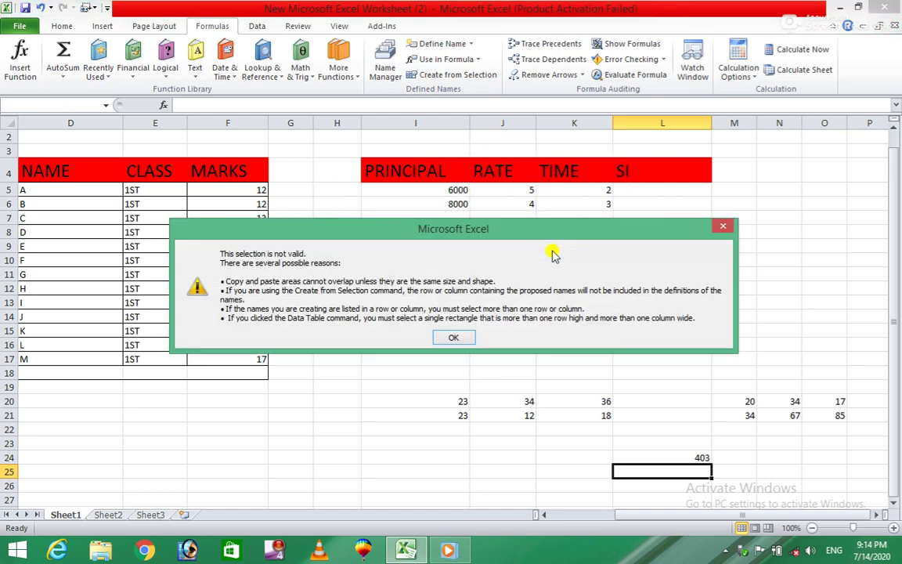
pyautogui.click(448, 337)
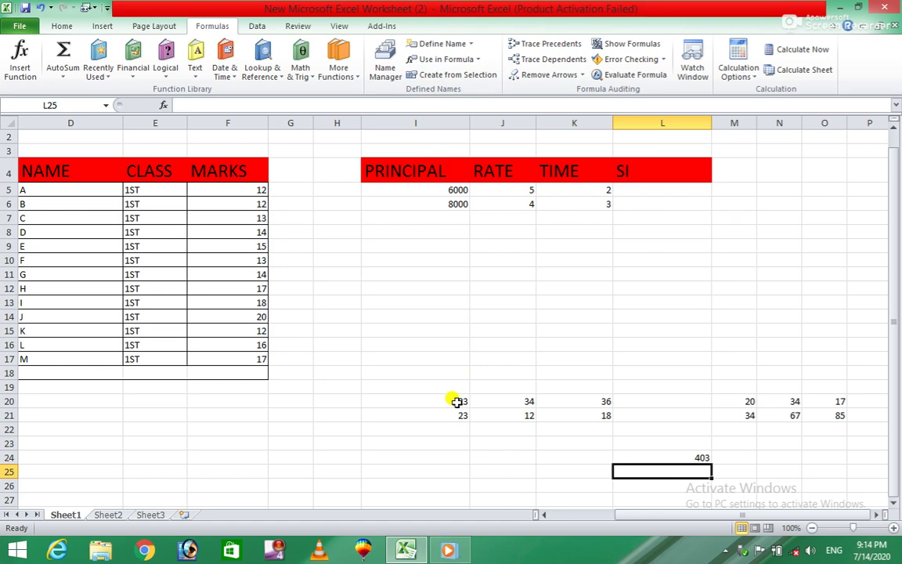
# Create names from the top row of the I20:K21 number block
pyautogui.moveTo(456, 400); pyautogui.dragTo(568, 410)
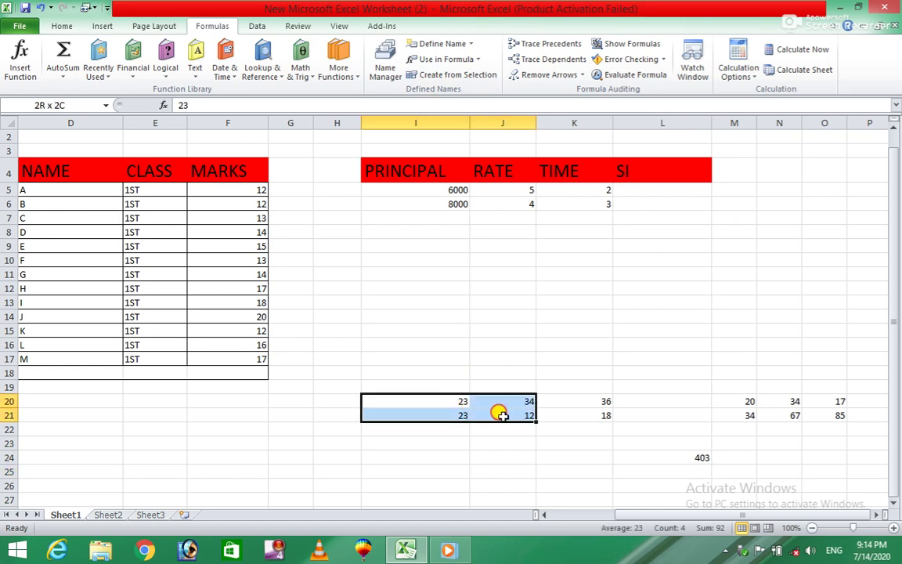
pyautogui.click(490, 77)
pyautogui.click(473, 190)
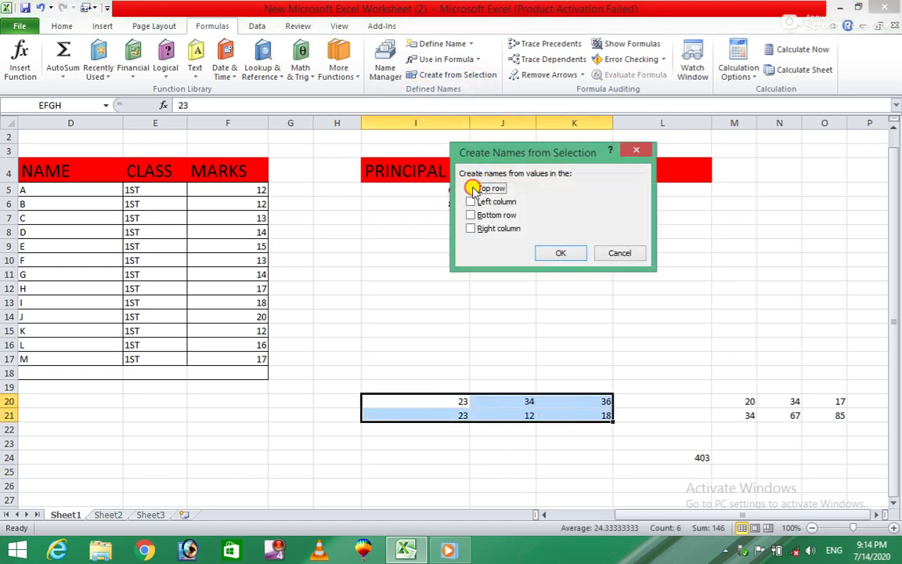
pyautogui.click(557, 252)
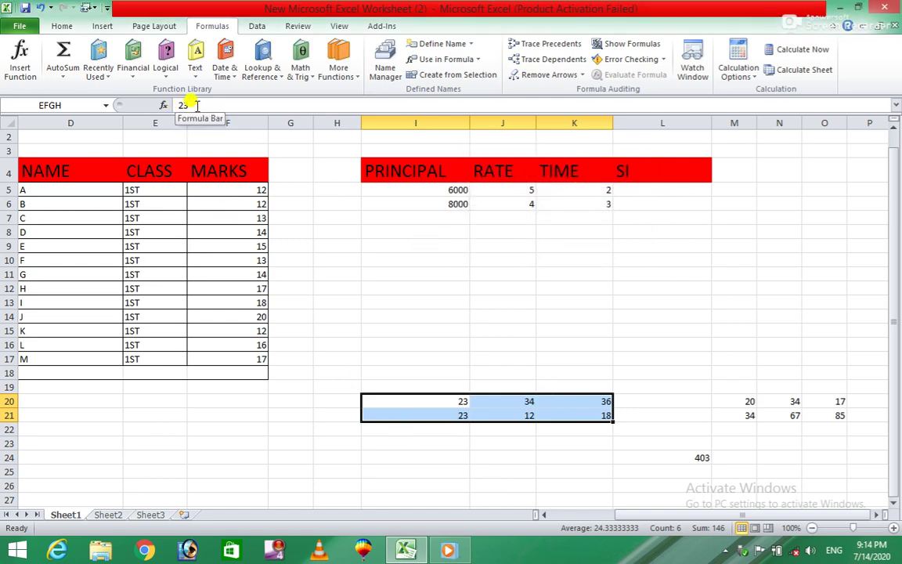
# Check cells J21 and I20, then select K19 and list the defined names
pyautogui.click(509, 316)
pyautogui.click(495, 412)
pyautogui.click(461, 400)
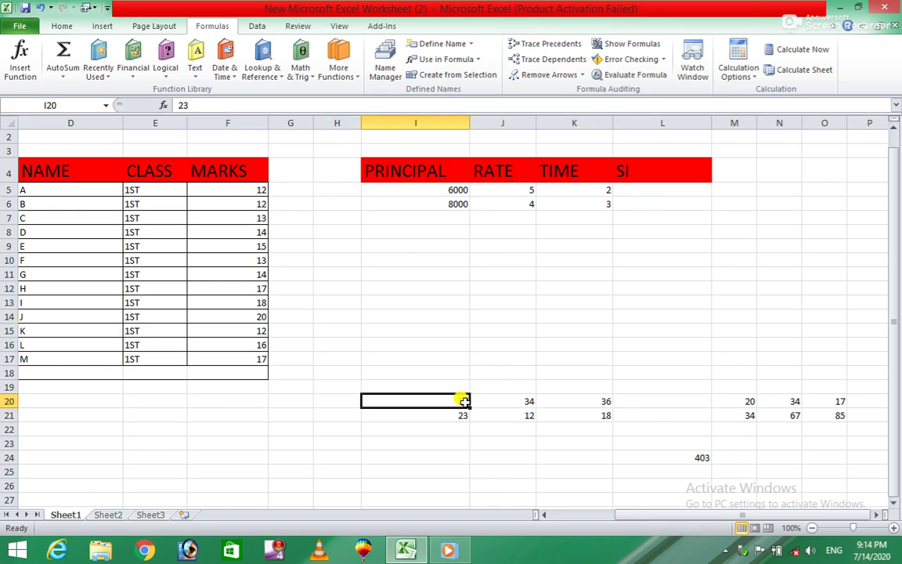
pyautogui.click(548, 384)
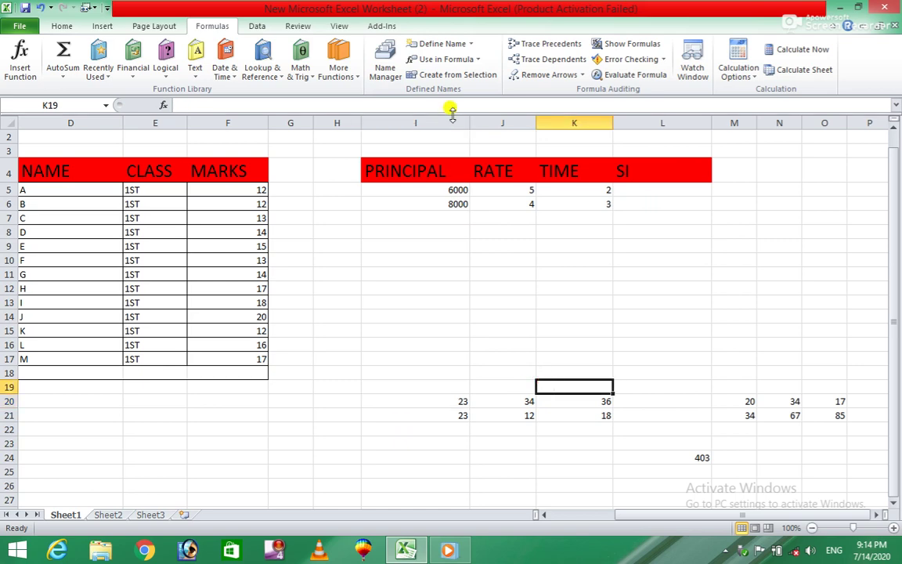
pyautogui.click(442, 59)
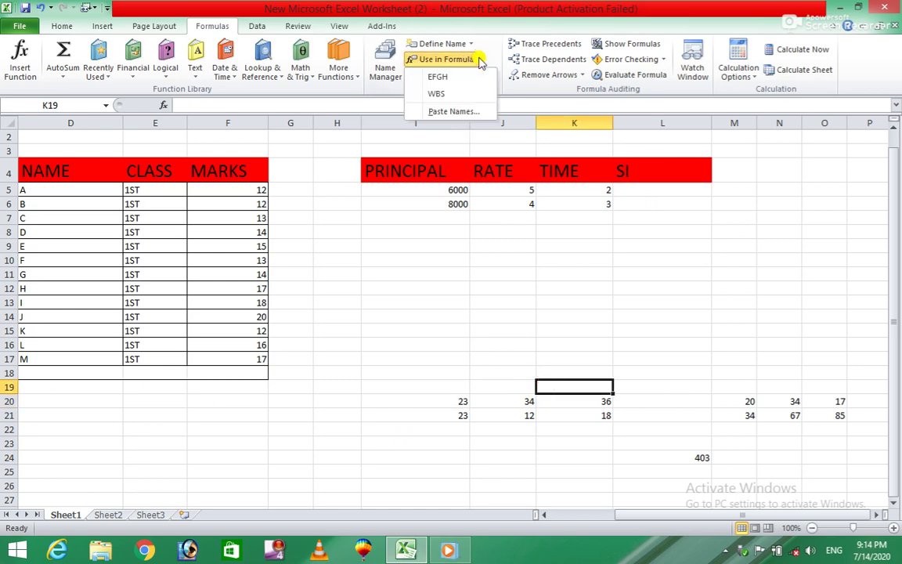
# Enter =EFGH in K19, which gives #VALUE!, then undo it
pyautogui.click(437, 78)
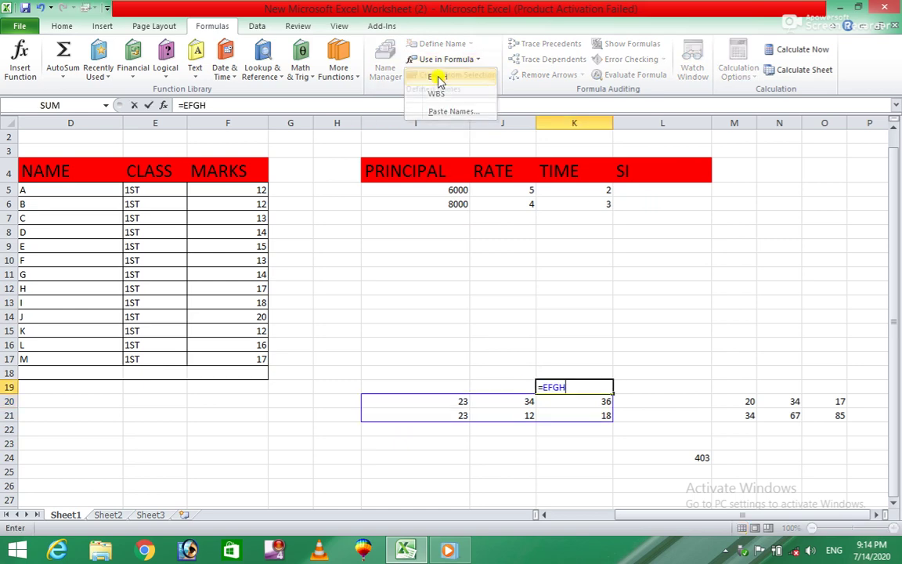
pyautogui.click(539, 443)
pyautogui.moveTo(467, 399); pyautogui.dragTo(593, 422)
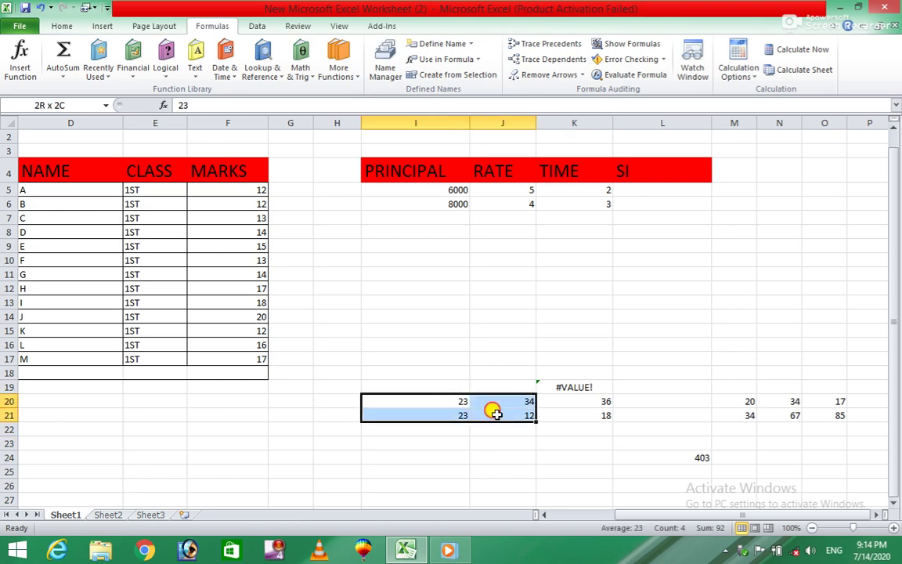
pyautogui.click(630, 387)
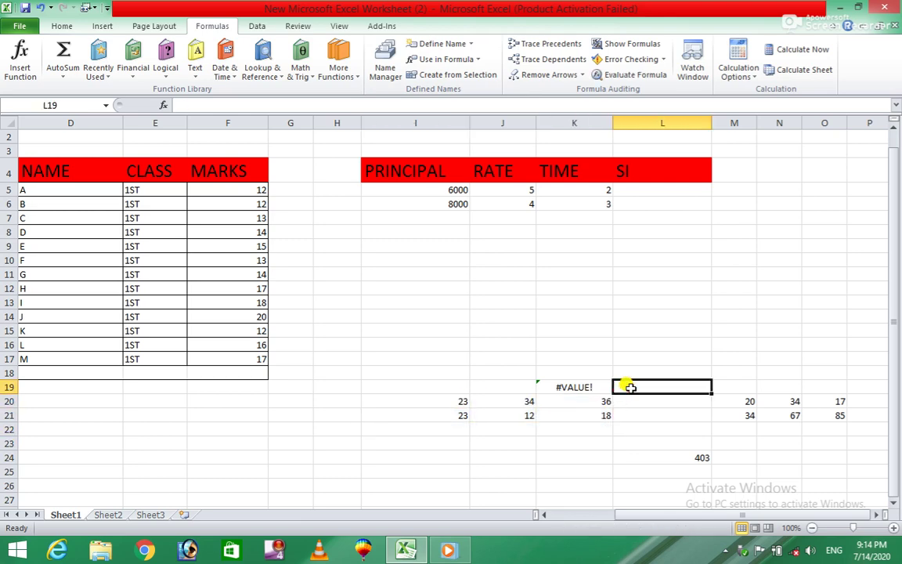
pyautogui.hotkey('ctrl', 'z')
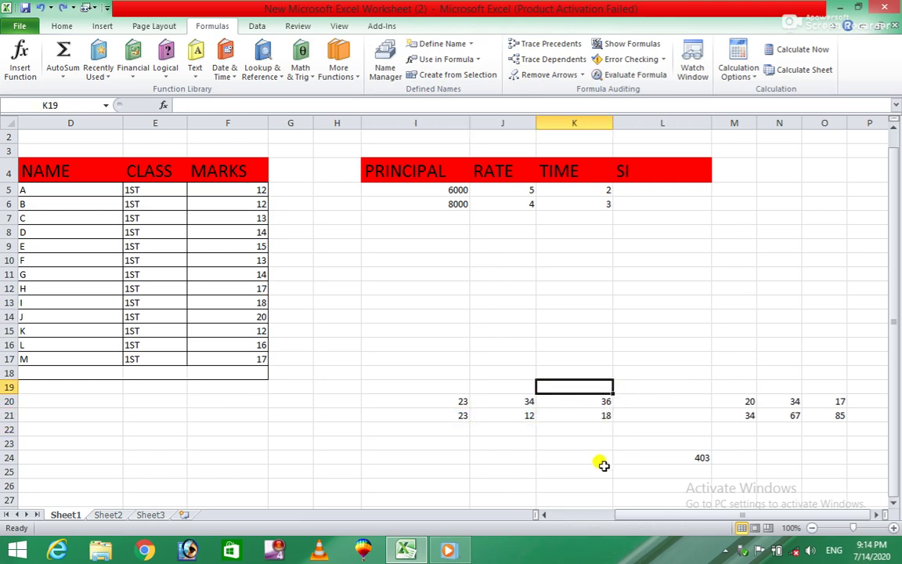
pyautogui.click(600, 468)
# Create names from the top row of I20:K21 again, then undo the last change
pyautogui.moveTo(459, 401); pyautogui.dragTo(568, 415)
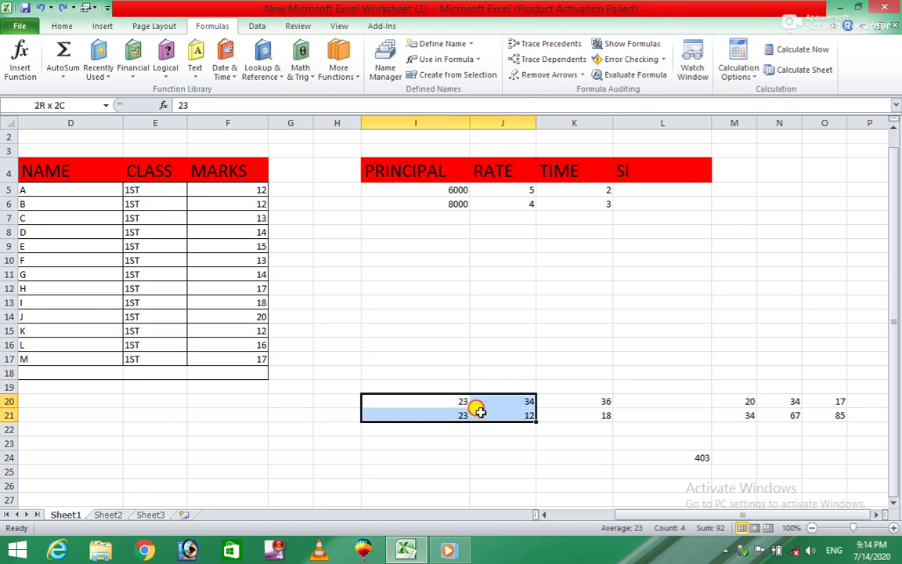
pyautogui.click(489, 76)
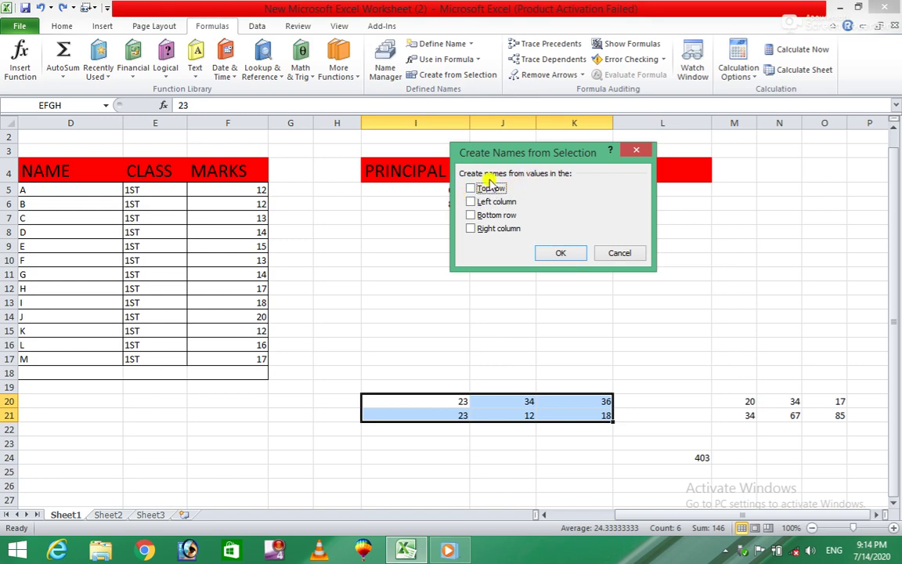
pyautogui.click(471, 188)
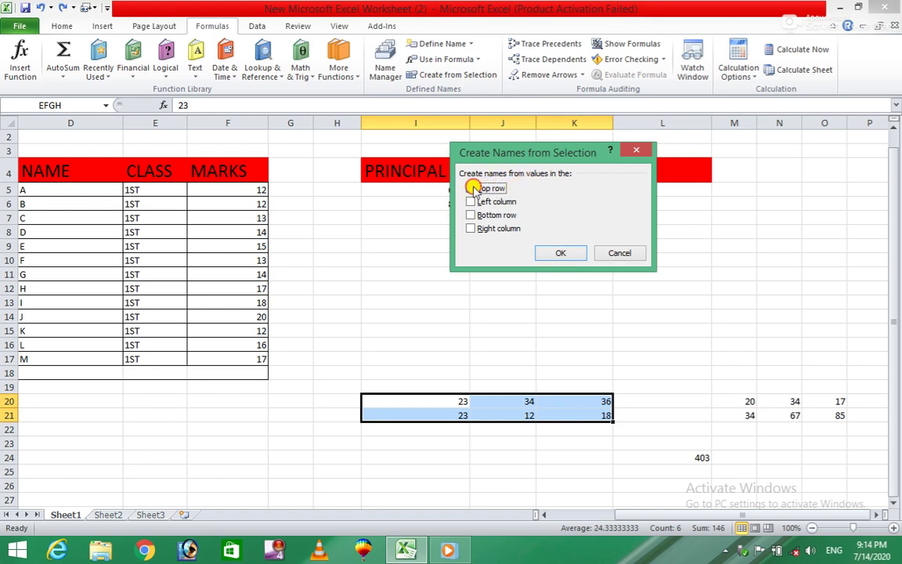
pyautogui.click(554, 254)
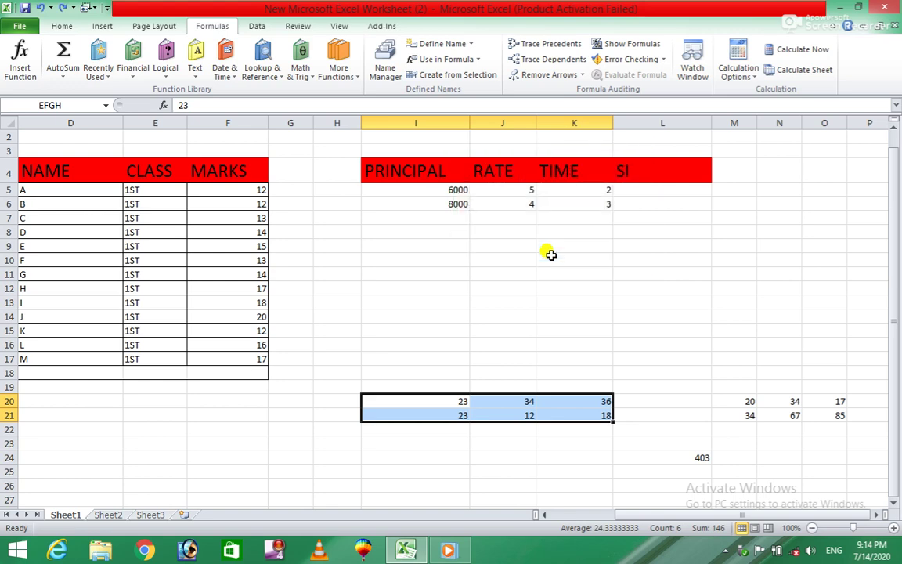
pyautogui.hotkey('ctrl', 'z')
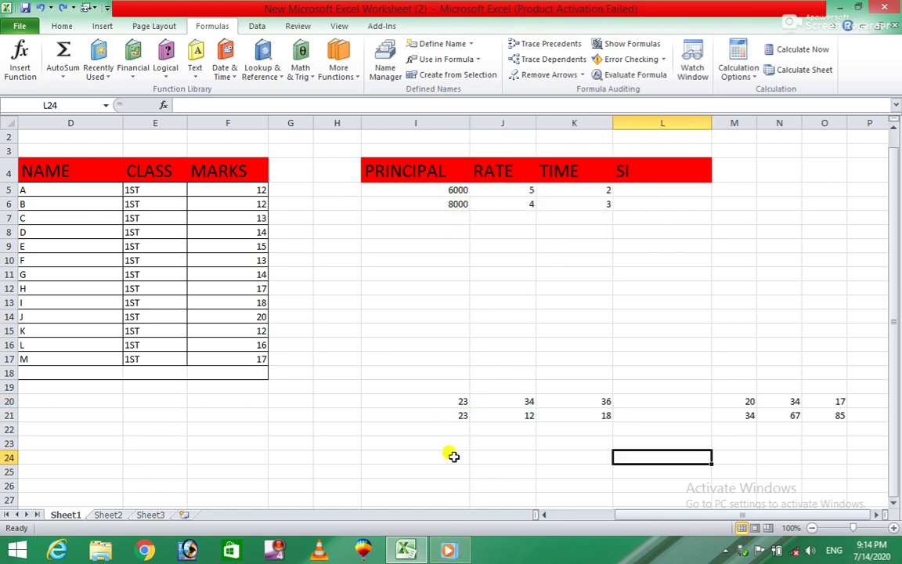
# Delete the sample numbers in I20:P23 and select L5 under the SI heading
pyautogui.moveTo(453, 456)
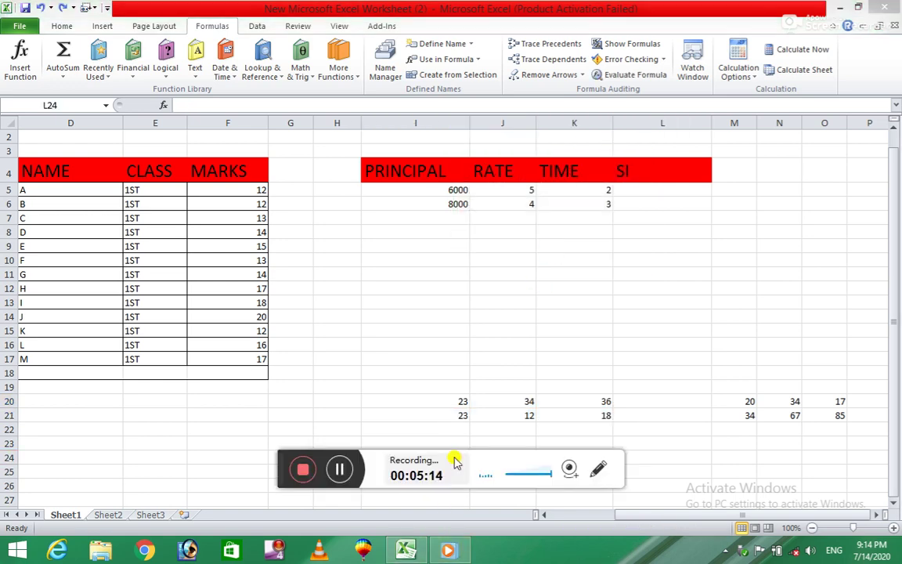
pyautogui.click(338, 469)
pyautogui.click(338, 469)
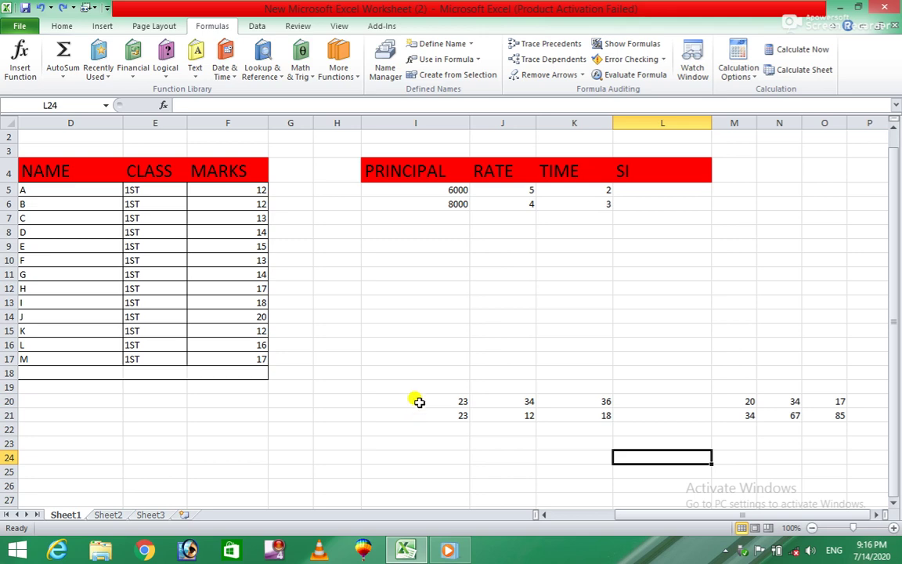
pyautogui.moveTo(416, 400); pyautogui.dragTo(856, 443)
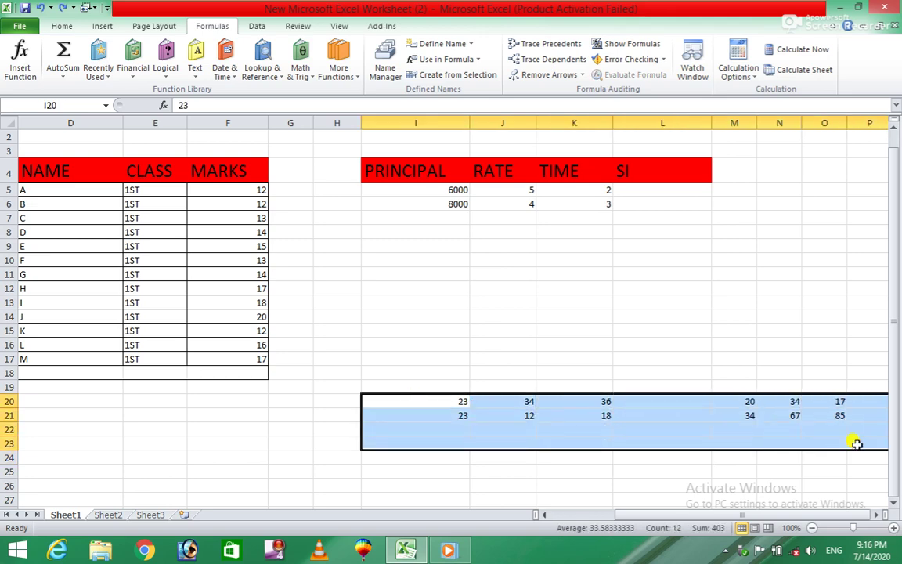
pyautogui.press('Delete')
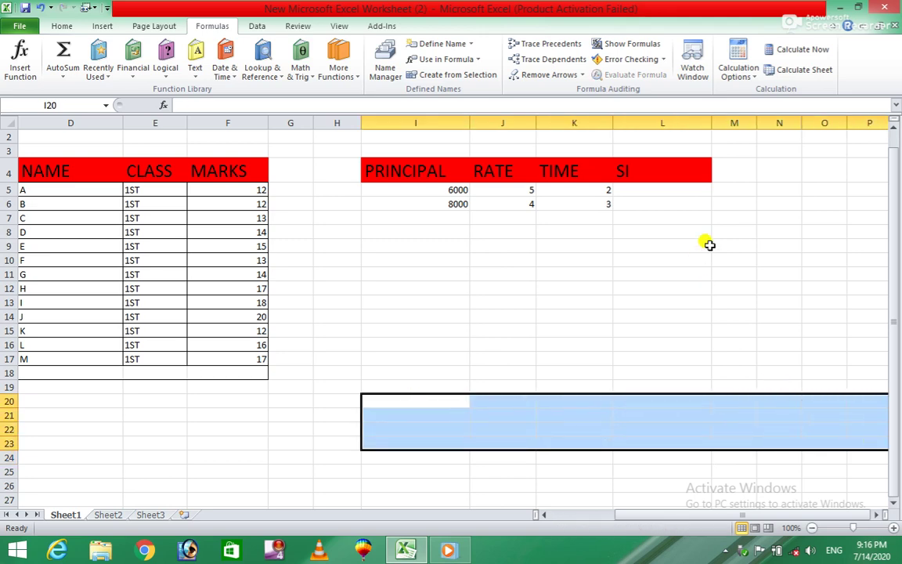
pyautogui.click(403, 167)
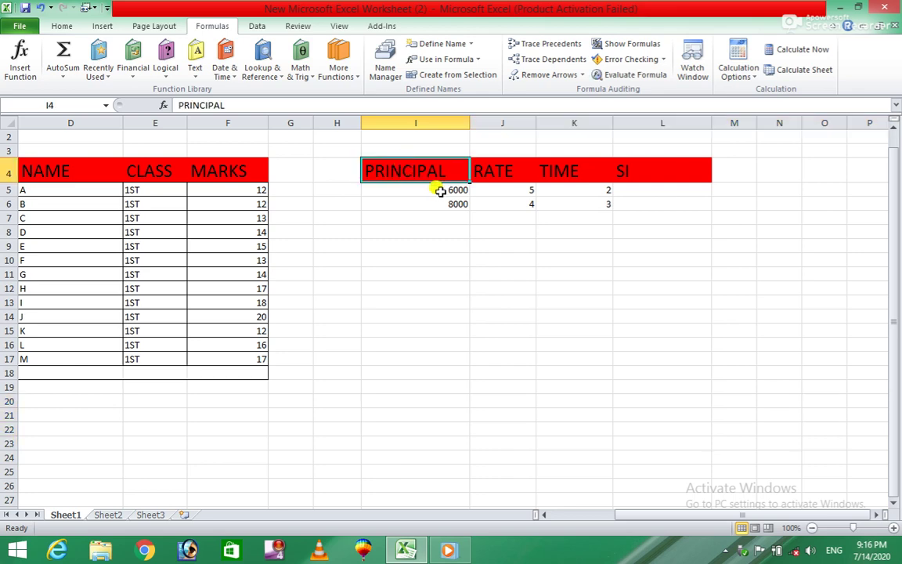
pyautogui.moveTo(570, 169); pyautogui.dragTo(636, 169)
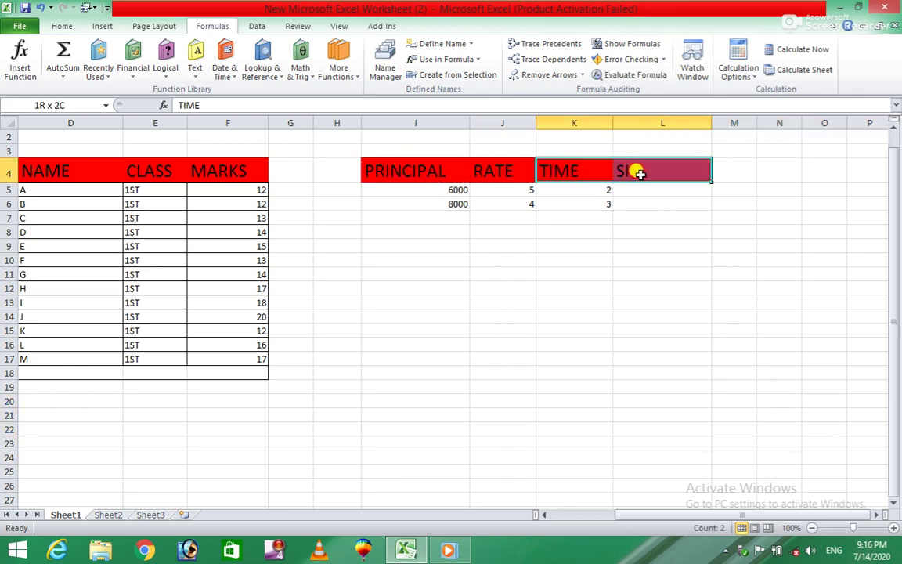
pyautogui.click(639, 177)
pyautogui.click(641, 190)
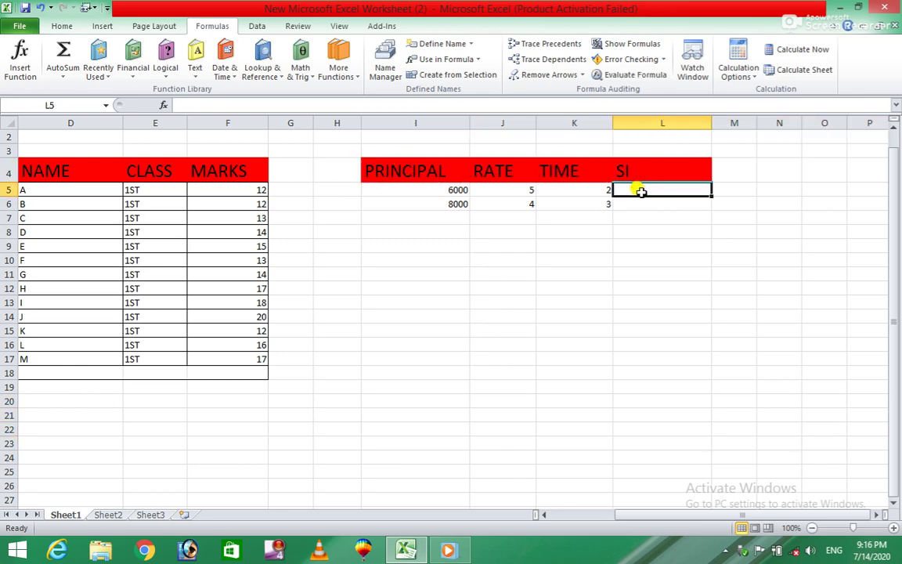
# Enter =I5*J5*K5/100 in L5 to get simple interest 600
pyautogui.write('=')
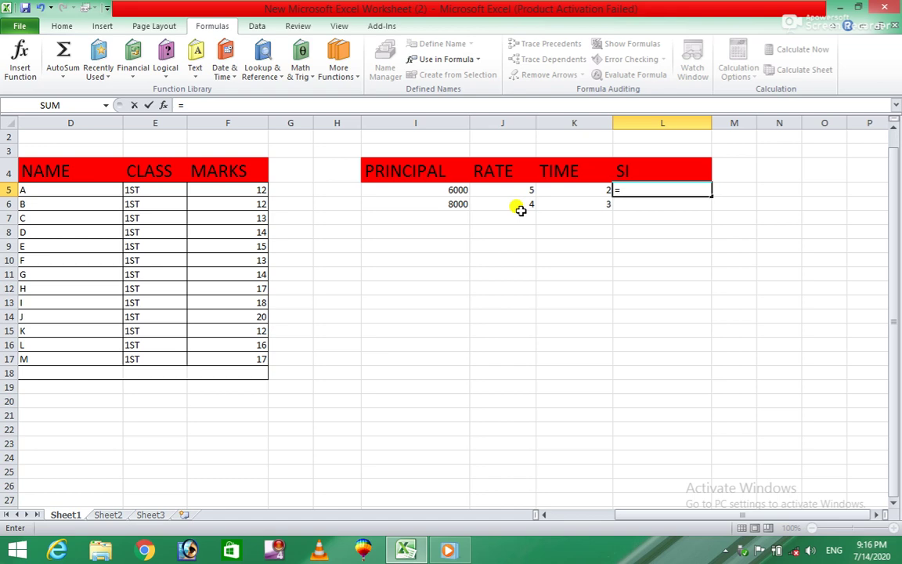
pyautogui.click(407, 197)
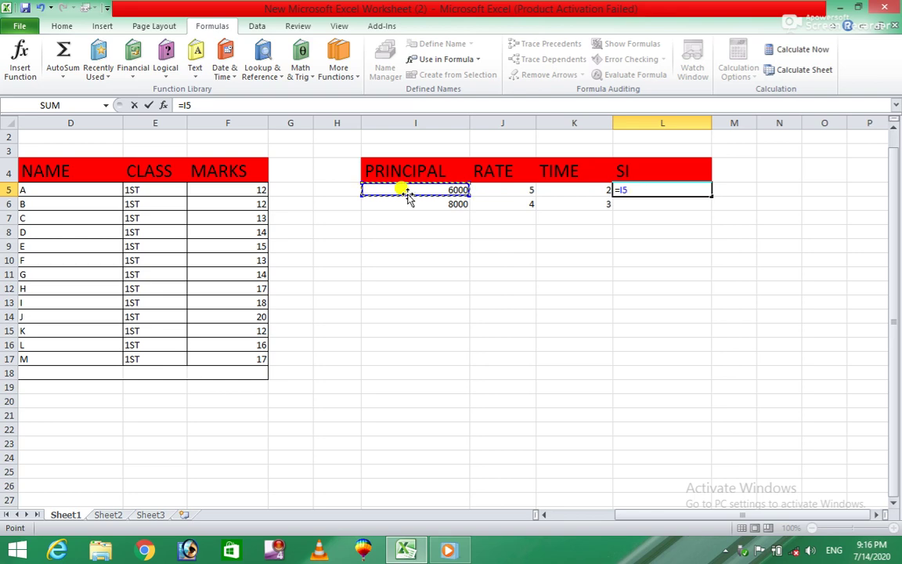
pyautogui.write('*')
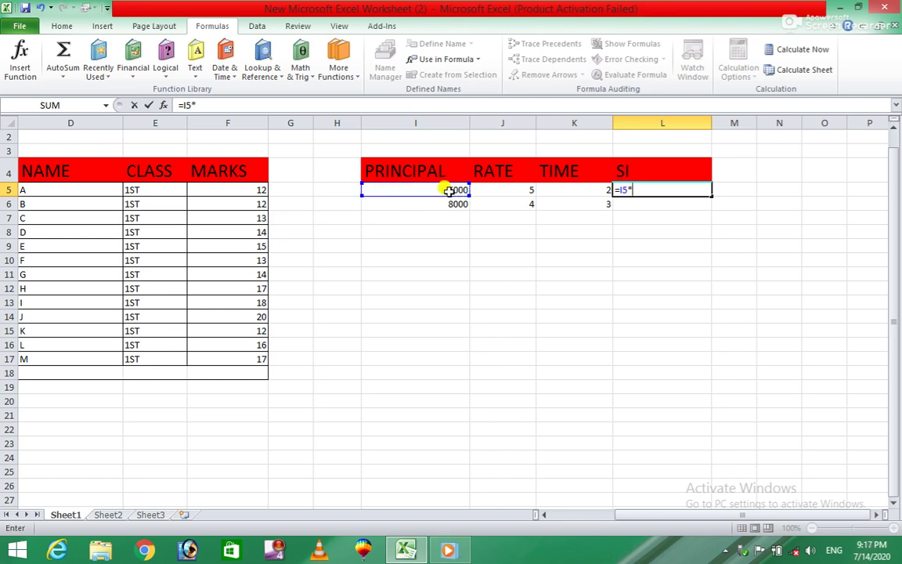
pyautogui.click(495, 193)
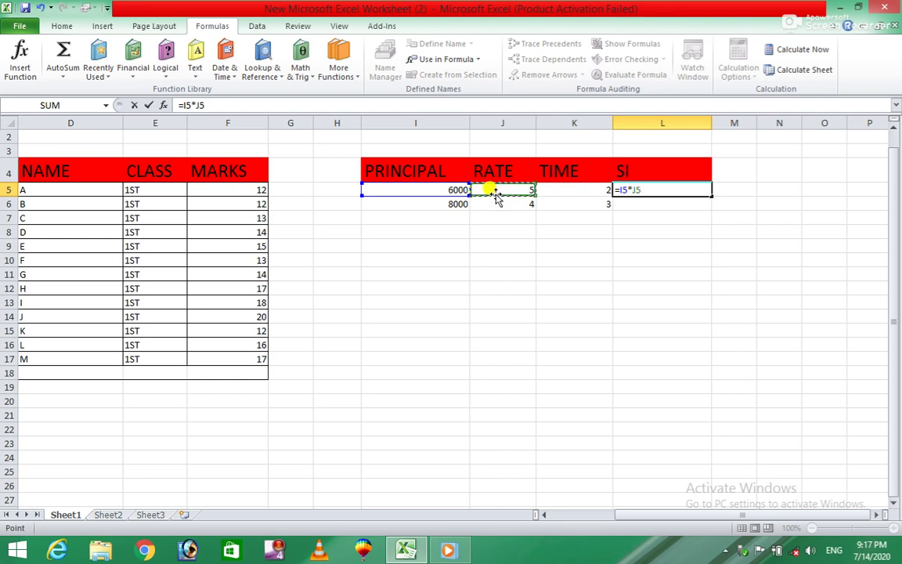
pyautogui.write('*')
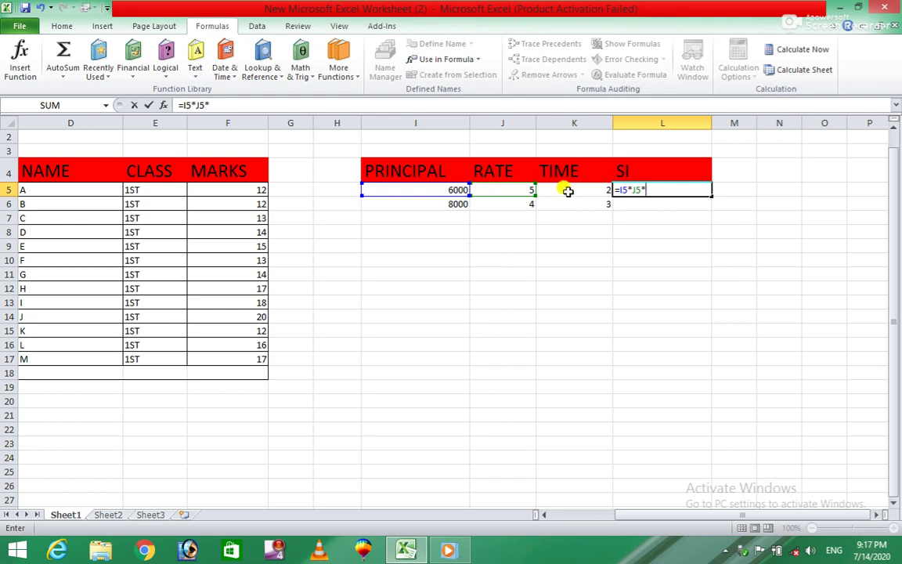
pyautogui.click(568, 191)
pyautogui.write('/')
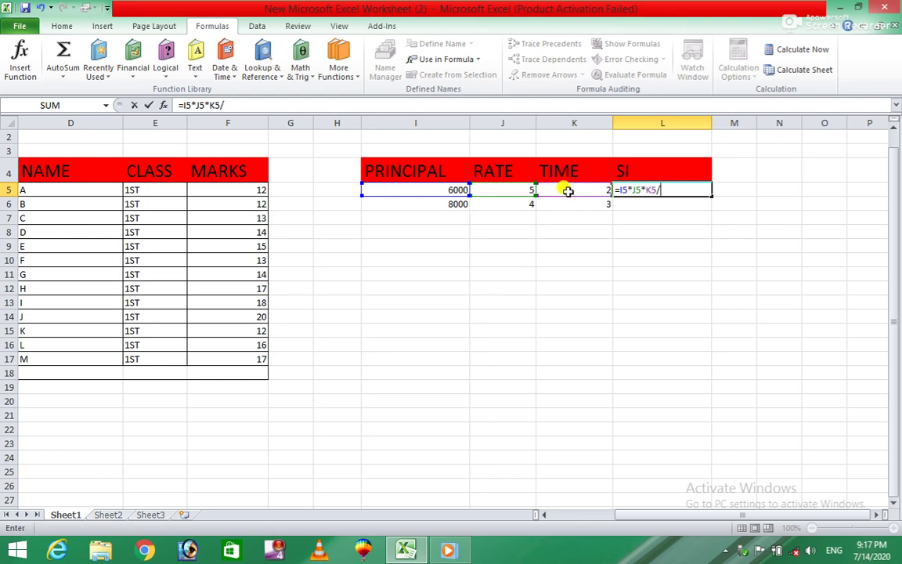
pyautogui.write('100')
pyautogui.press('Return')
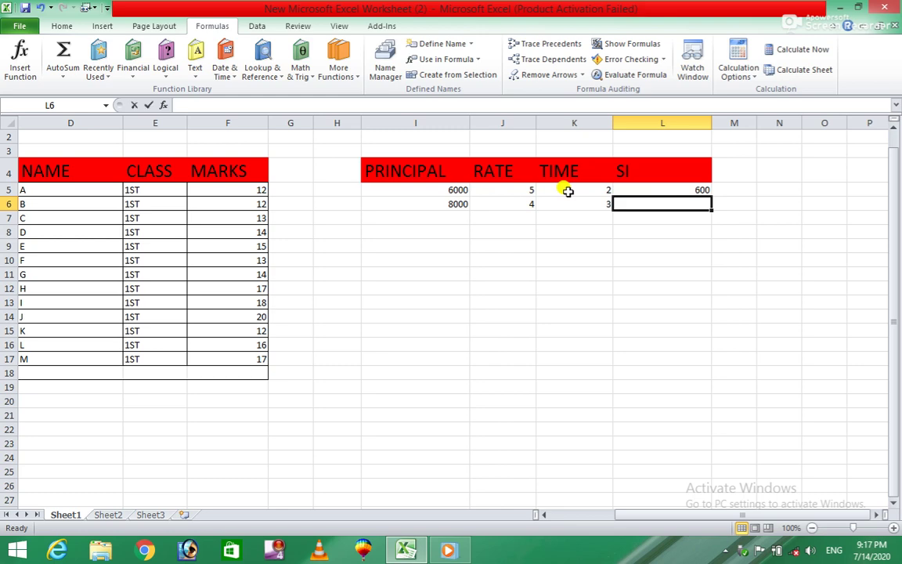
# Enter =I6*J6*K6/100 in L6 to get simple interest 960
pyautogui.write('=')
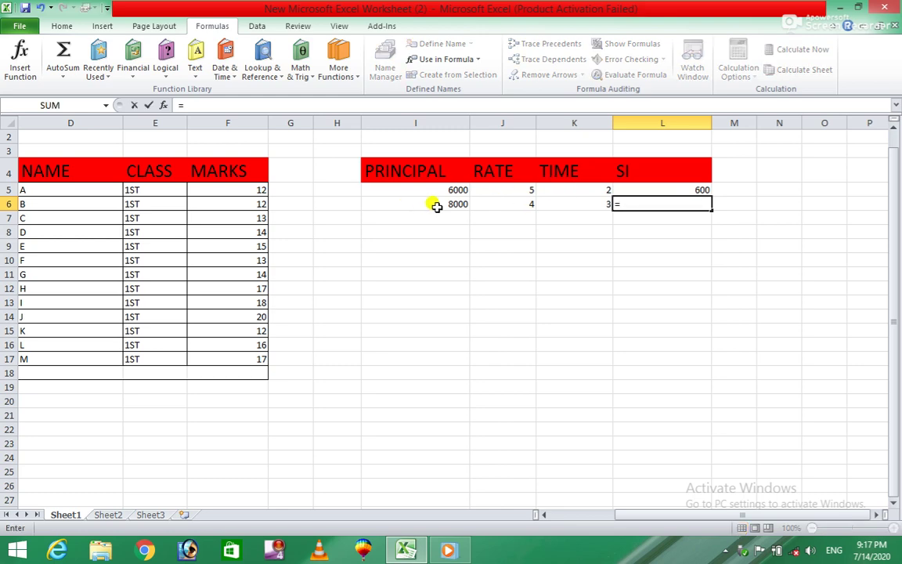
pyautogui.click(436, 205)
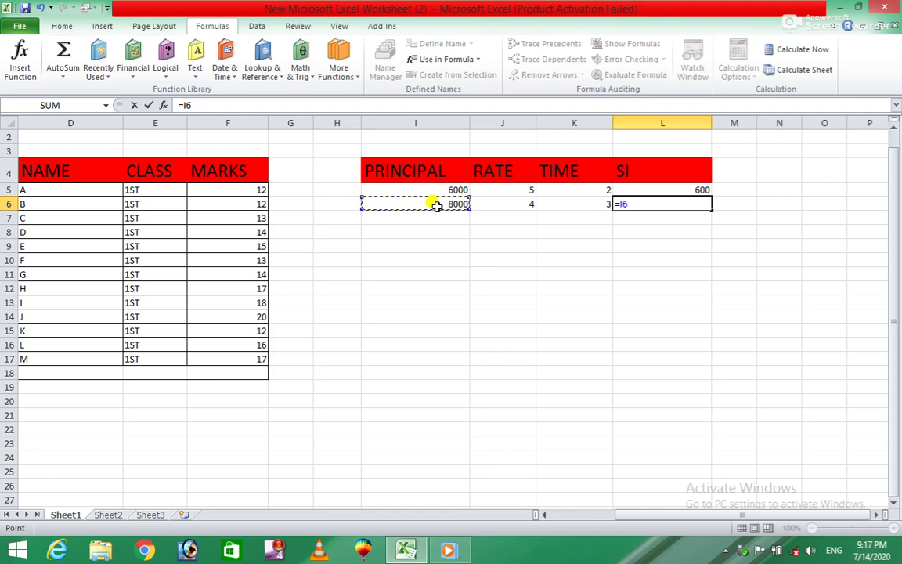
pyautogui.write('*')
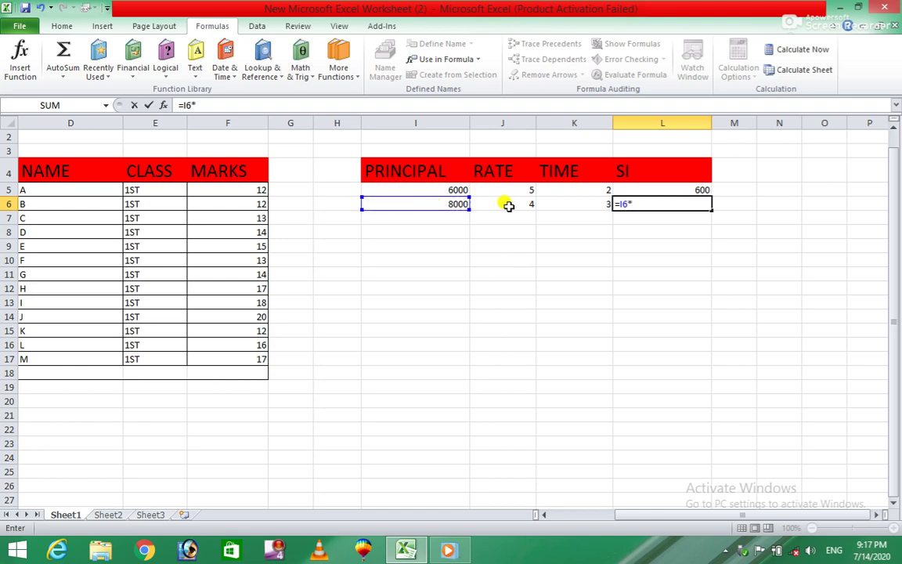
pyautogui.click(508, 205)
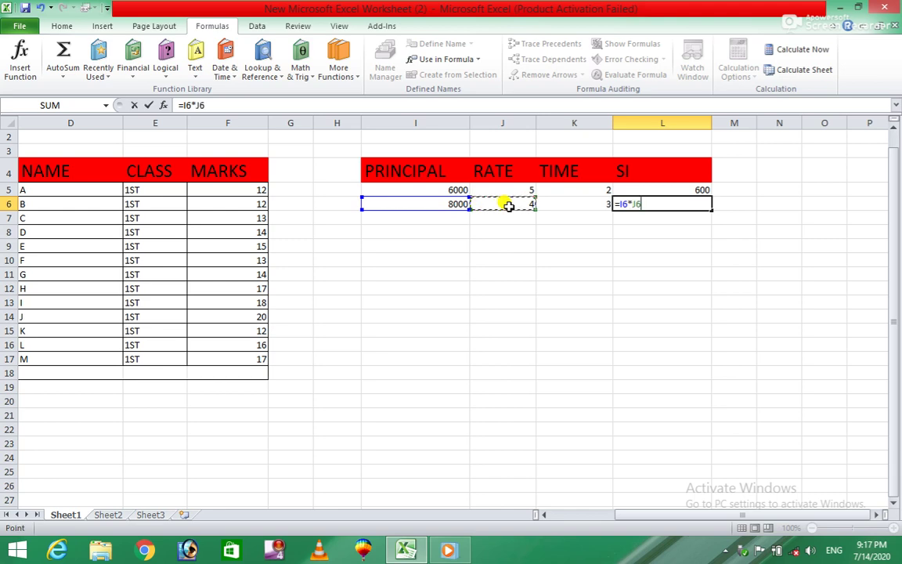
pyautogui.write('*')
pyautogui.click(564, 200)
pyautogui.write('/')
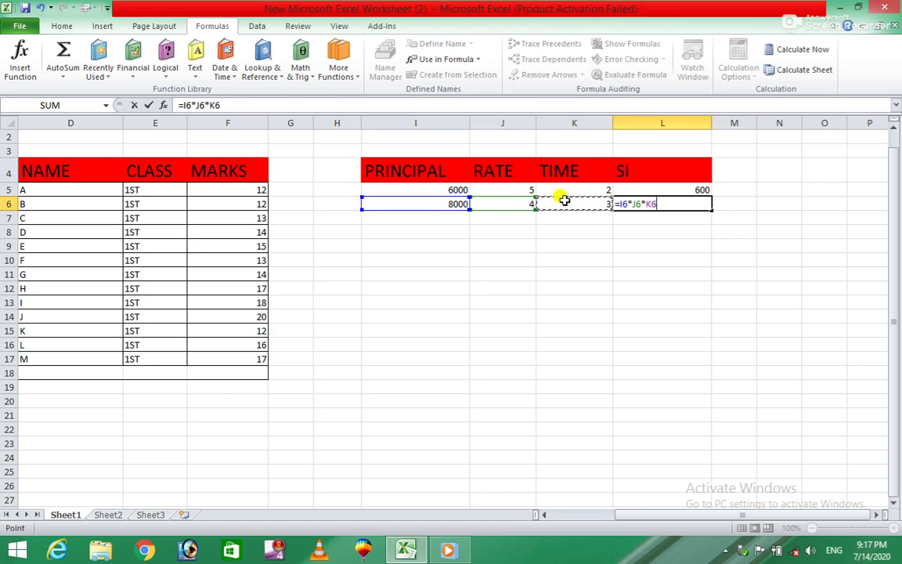
pyautogui.write('100')
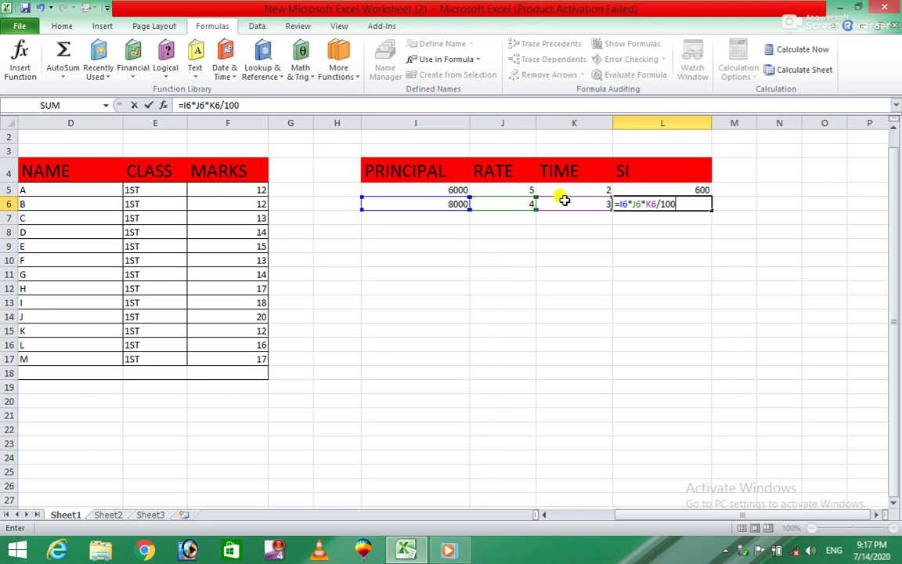
pyautogui.press('Return')
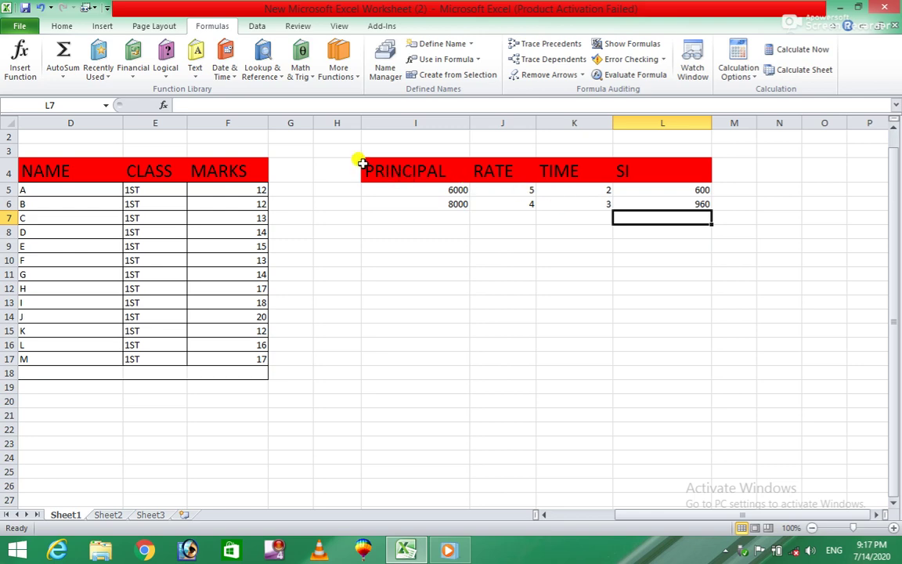
# Create the names PRINCIPAL, RATE, TIME and SI from I4:L6's top row, checking them in the Name Box list
pyautogui.moveTo(364, 164)
pyautogui.mouseDown()
pyautogui.moveTo(444, 202)
pyautogui.moveTo(674, 192)
pyautogui.mouseUp()
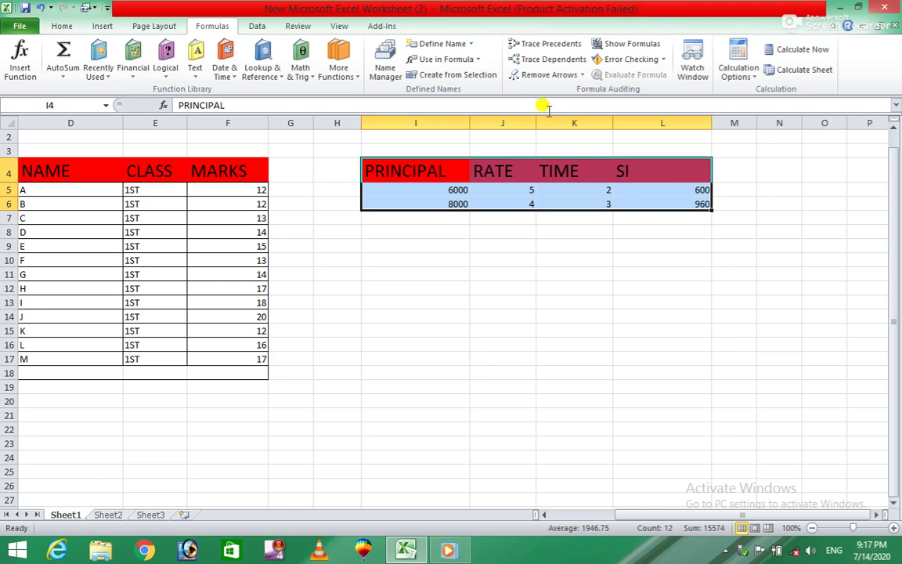
pyautogui.click(479, 77)
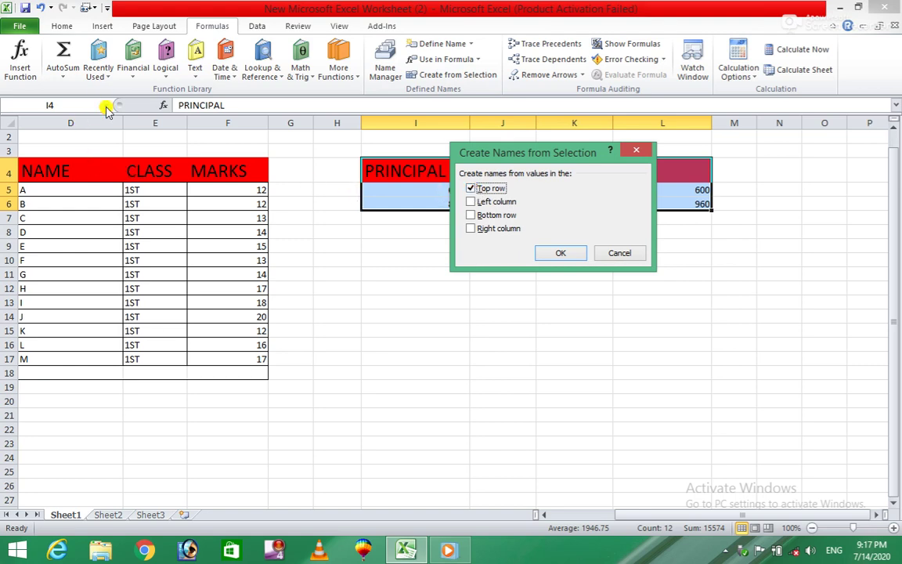
pyautogui.click(569, 251)
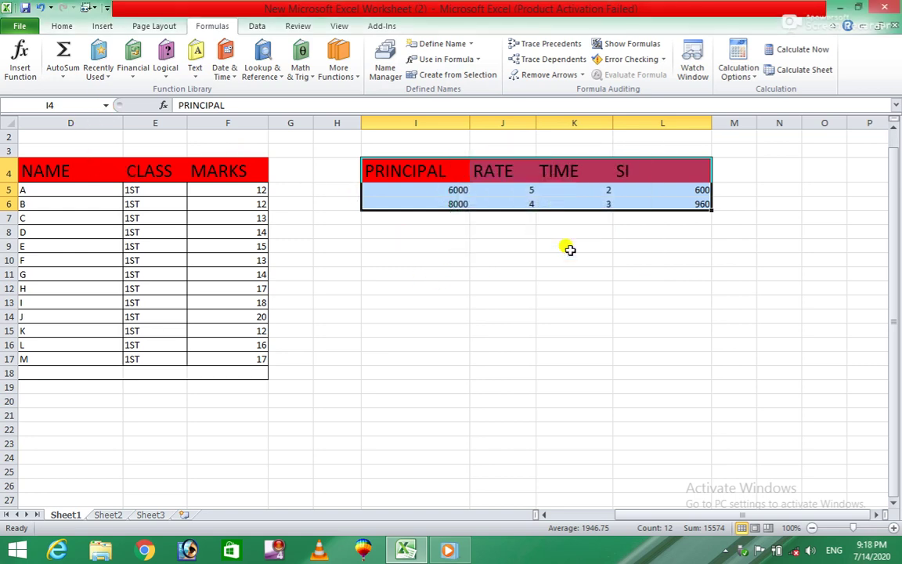
pyautogui.click(104, 105)
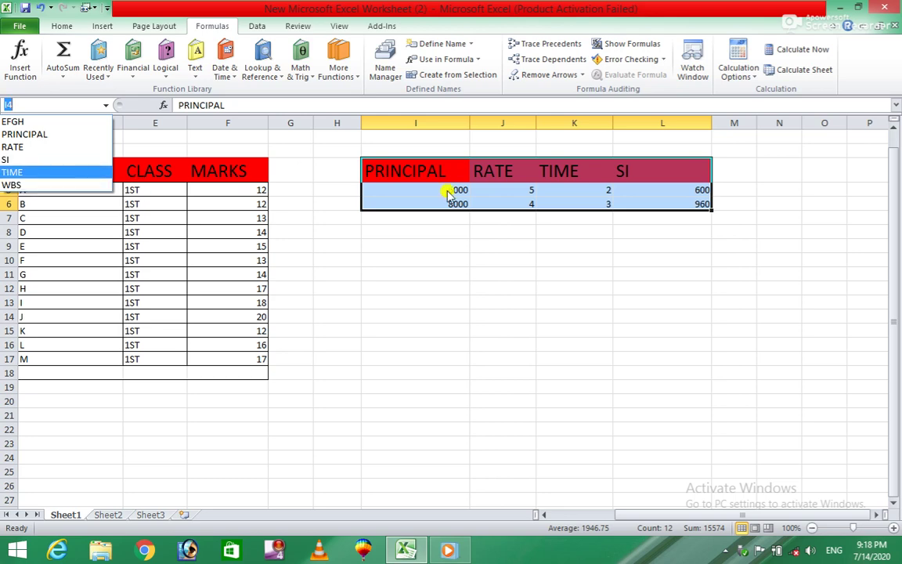
pyautogui.click(468, 75)
pyautogui.click(468, 76)
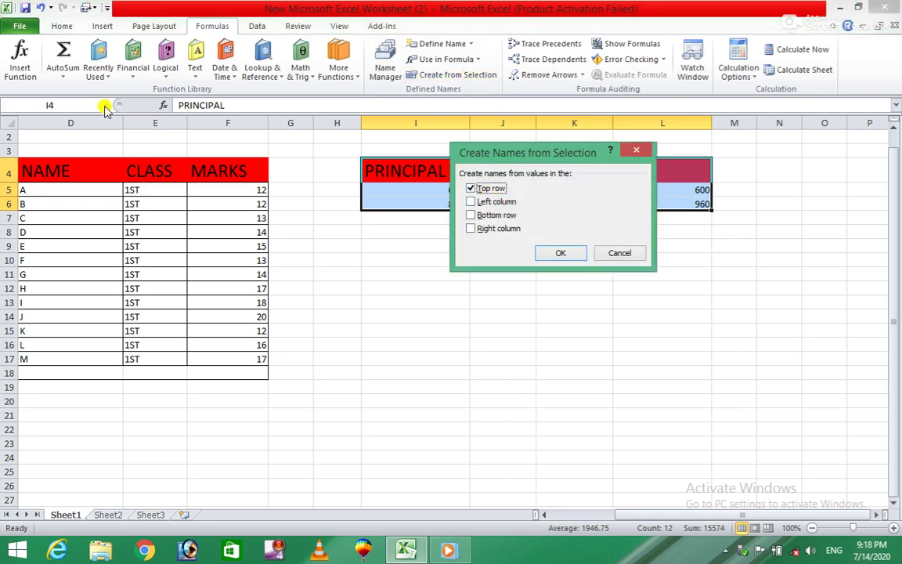
pyautogui.click(546, 254)
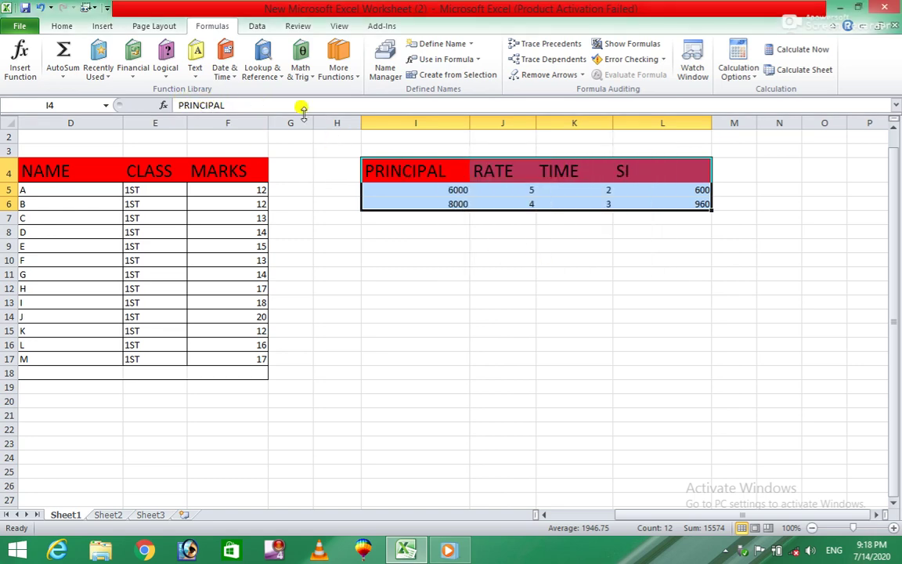
pyautogui.click(412, 170)
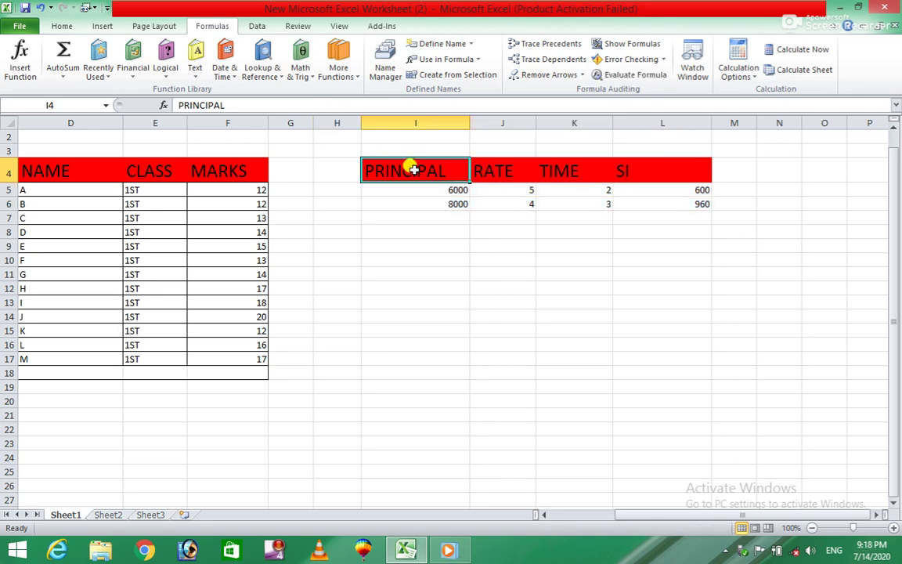
pyautogui.click(497, 171)
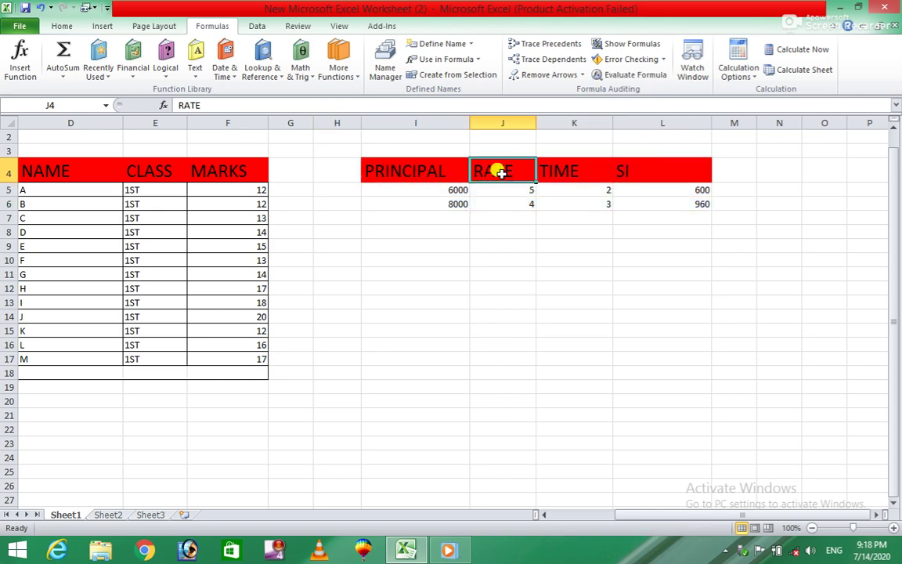
pyautogui.click(552, 173)
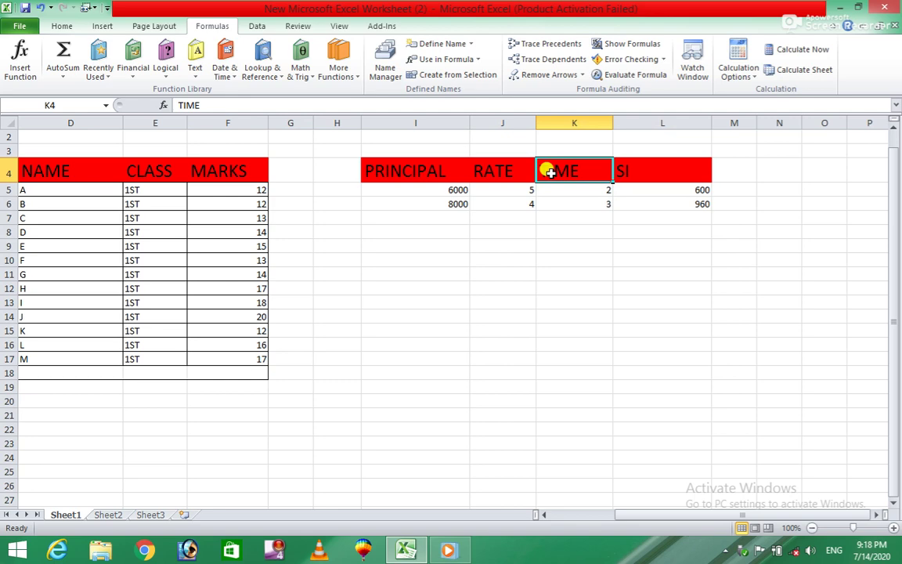
pyautogui.click(660, 174)
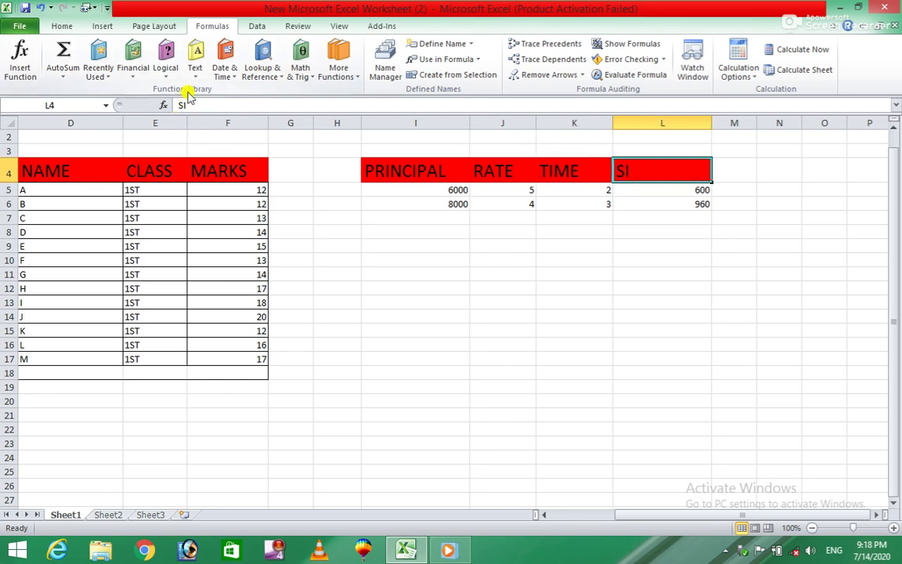
pyautogui.click(486, 74)
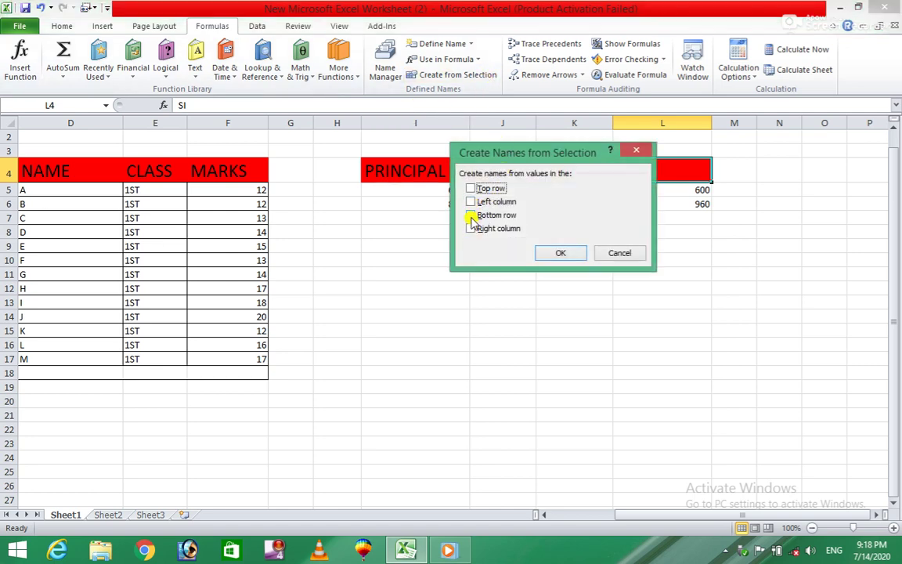
pyautogui.click(470, 202)
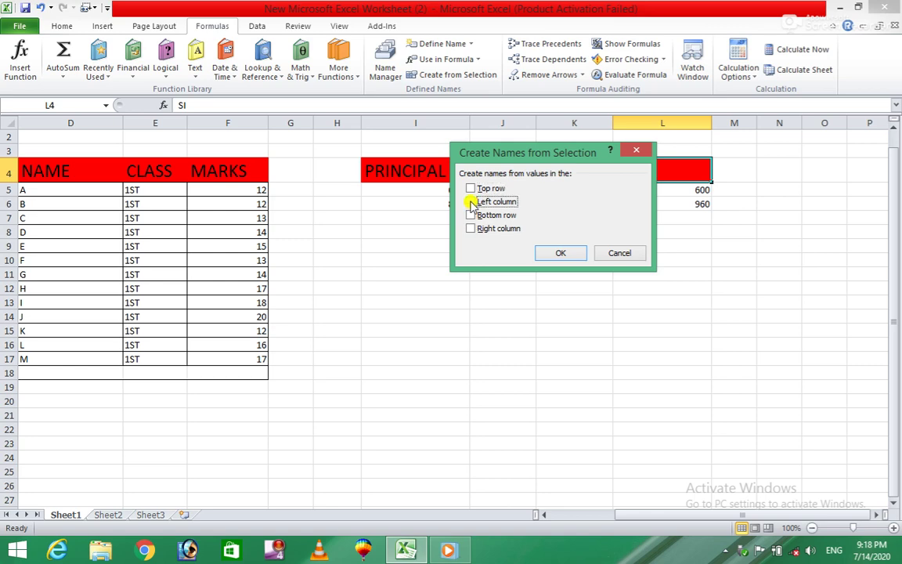
pyautogui.click(560, 254)
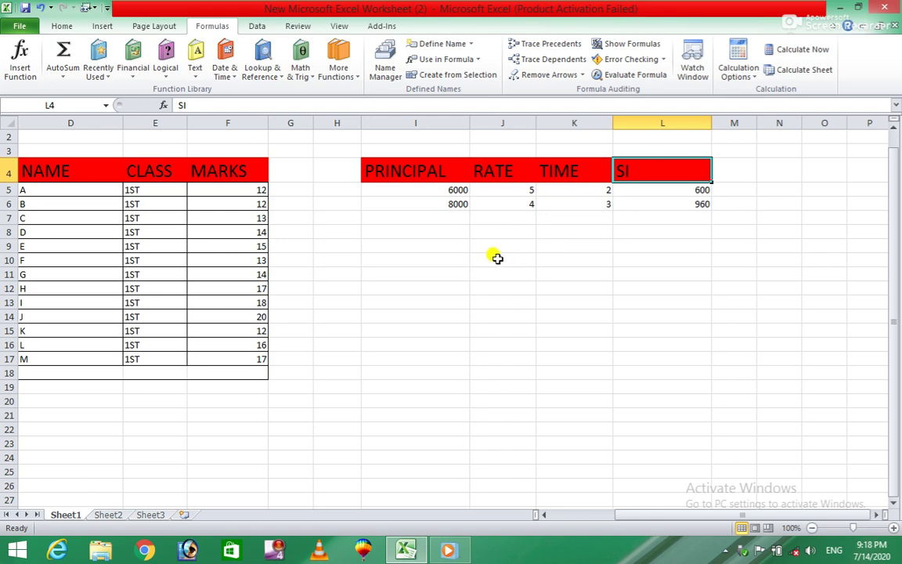
pyautogui.click(397, 166)
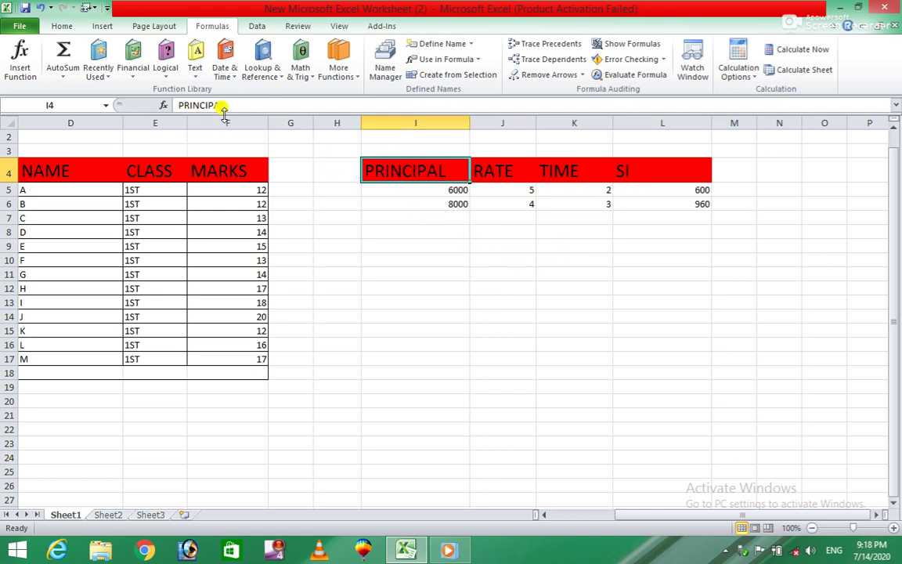
# Look over the available calculation modes without changing them
pyautogui.click(403, 134)
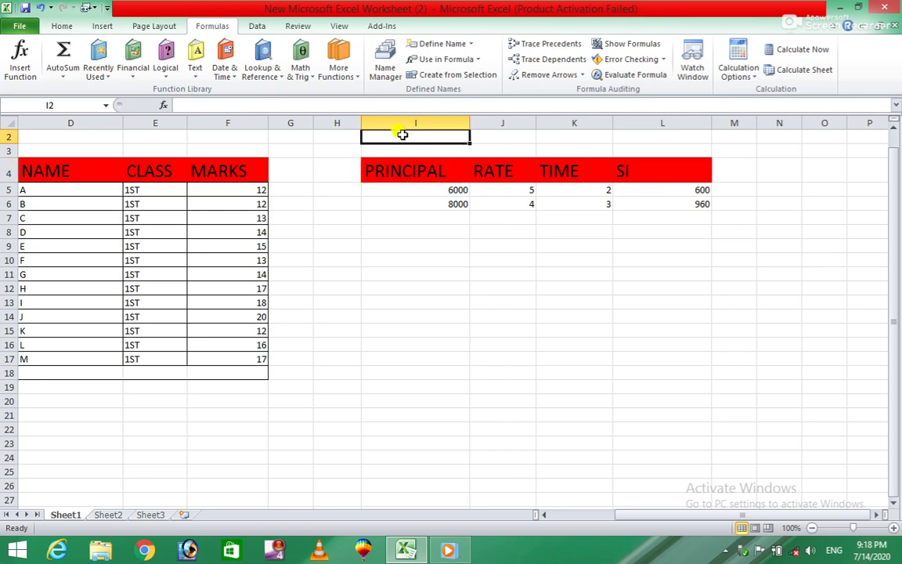
pyautogui.click(418, 121)
pyautogui.click(502, 302)
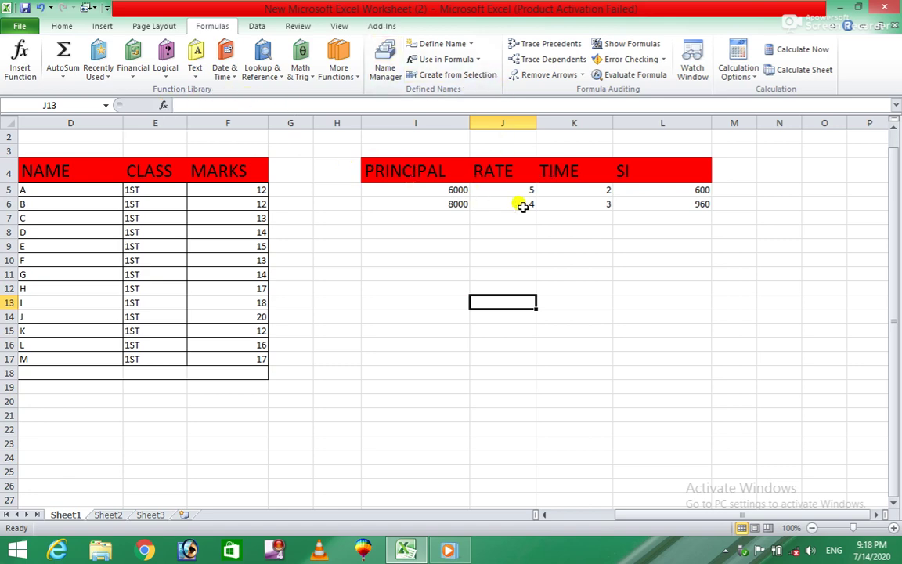
pyautogui.click(744, 74)
pyautogui.click(487, 281)
# Total the MARKS column into F18 with AutoSum Sum, giving 193
pyautogui.click(238, 374)
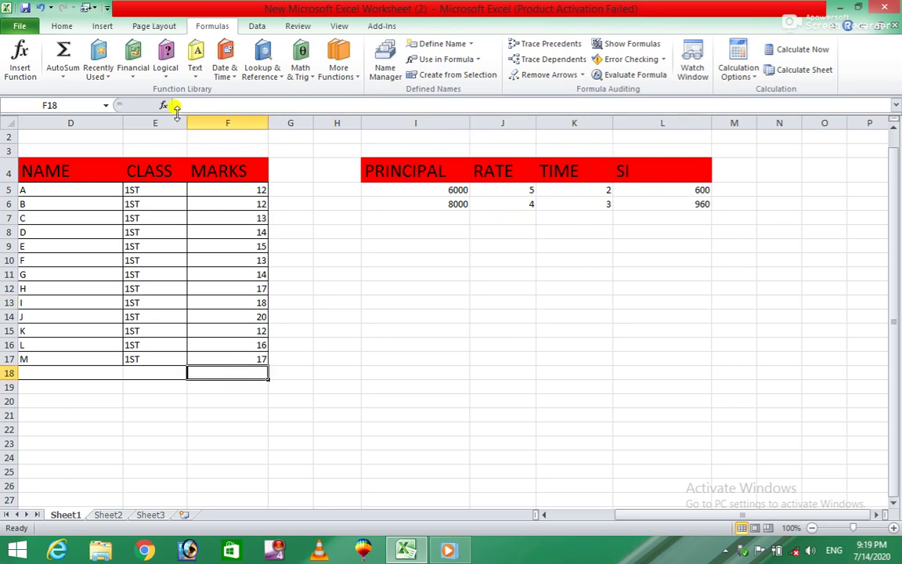
pyautogui.click(66, 81)
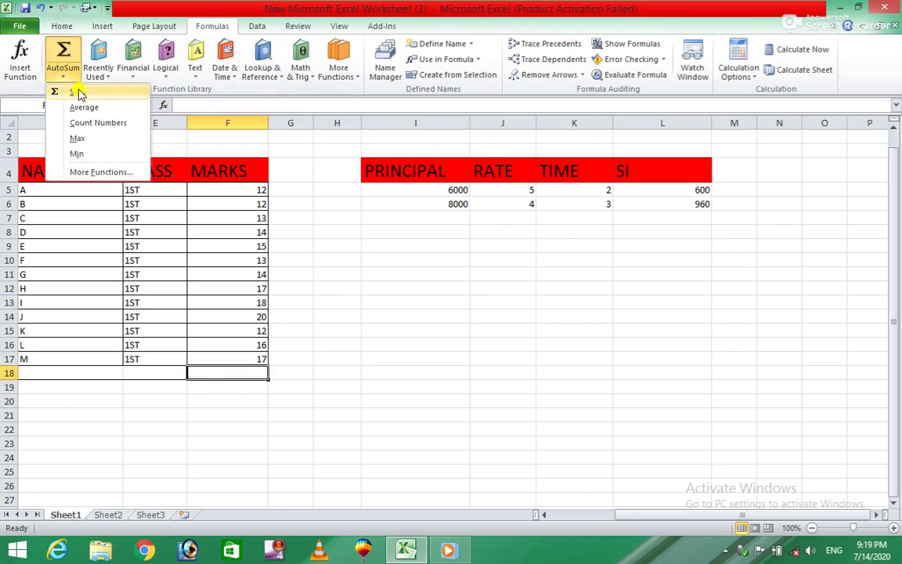
pyautogui.click(67, 90)
pyautogui.press('Return')
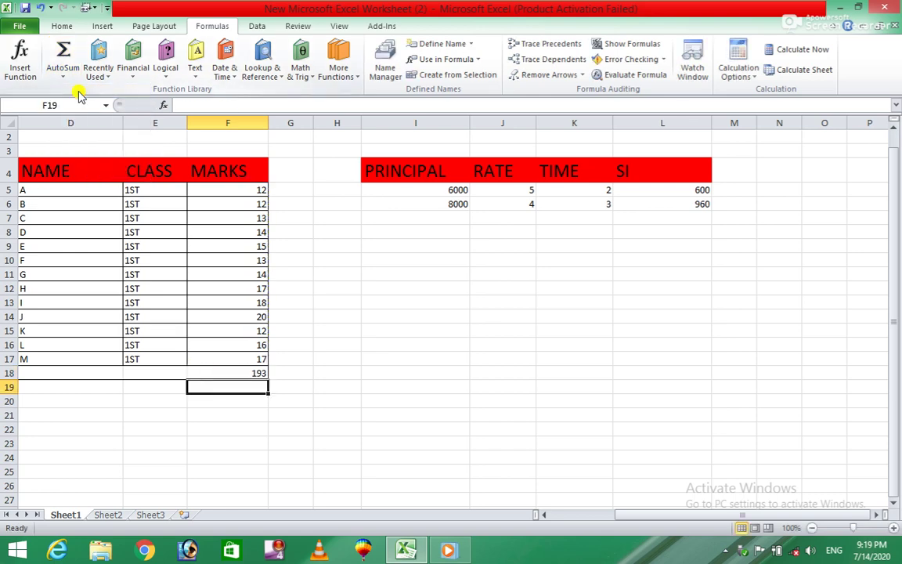
pyautogui.click(408, 244)
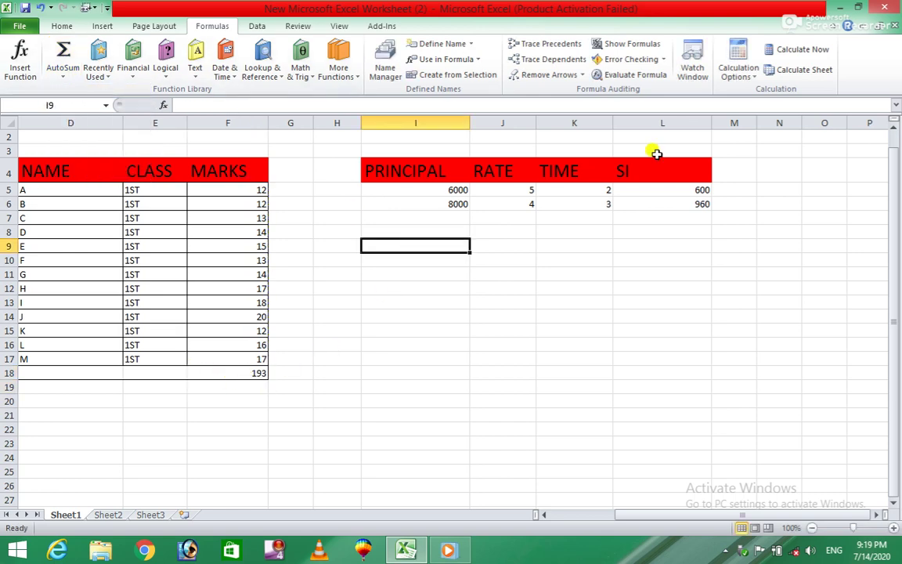
pyautogui.click(752, 74)
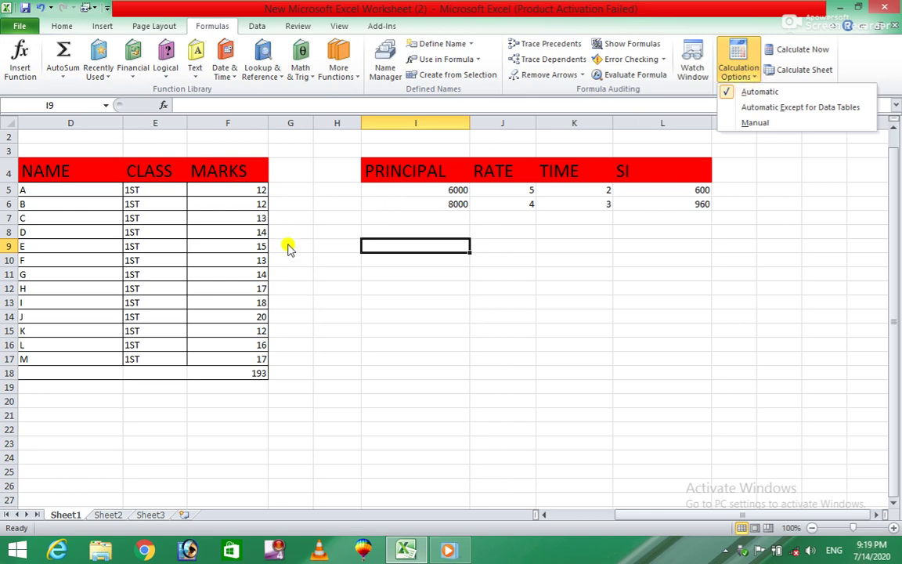
# Change the mark in F10 to 20
pyautogui.click(243, 258)
pyautogui.click(246, 260)
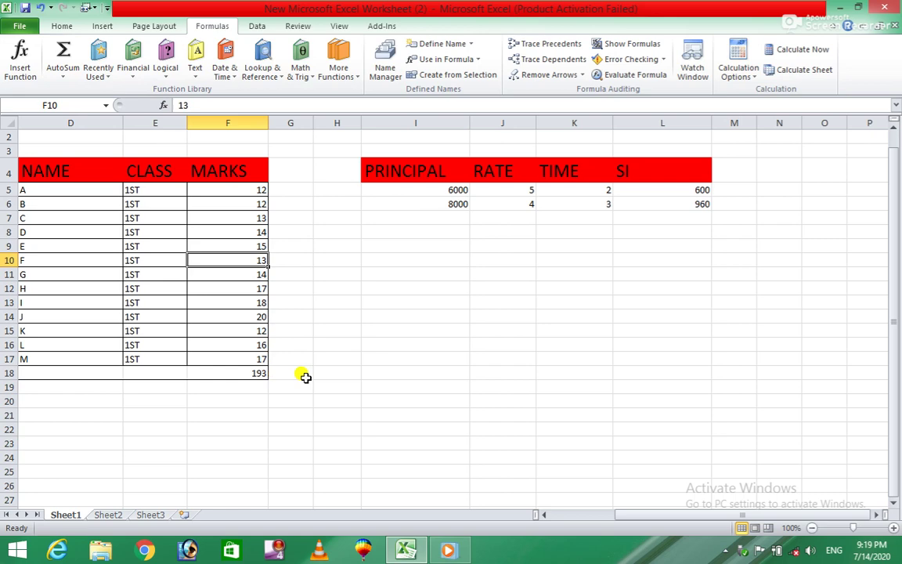
pyautogui.write('20')
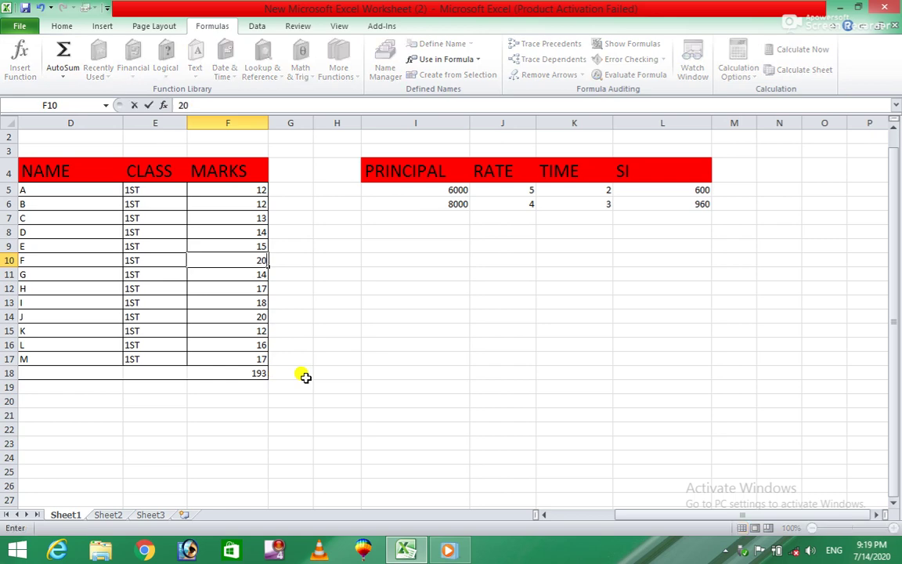
pyautogui.press('Return')
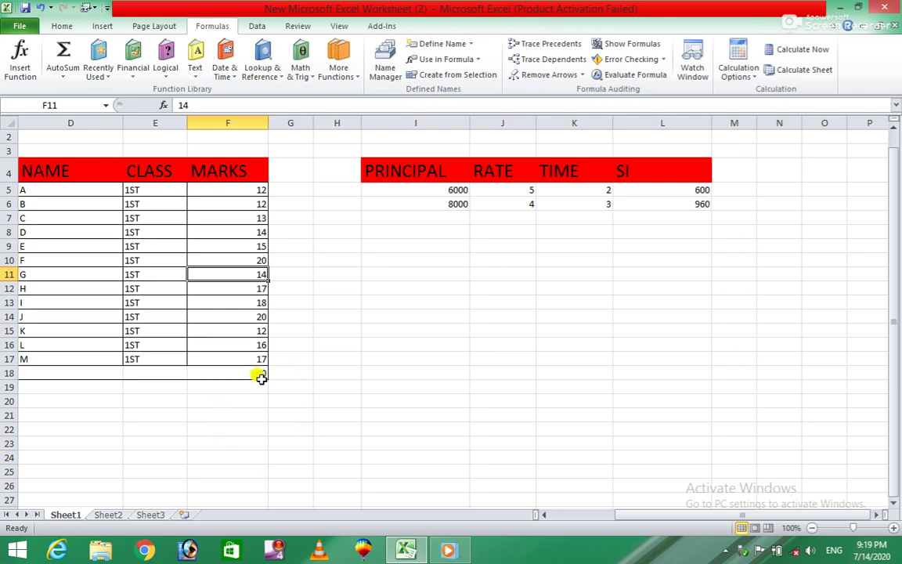
# Switch calculation to Manual, then change the mark in F11 to 10
pyautogui.click(755, 79)
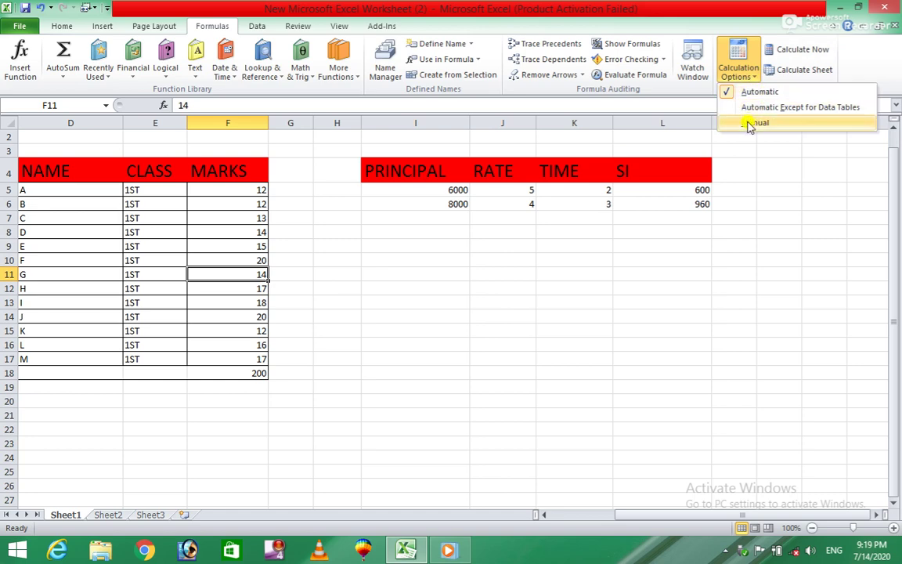
pyautogui.click(751, 123)
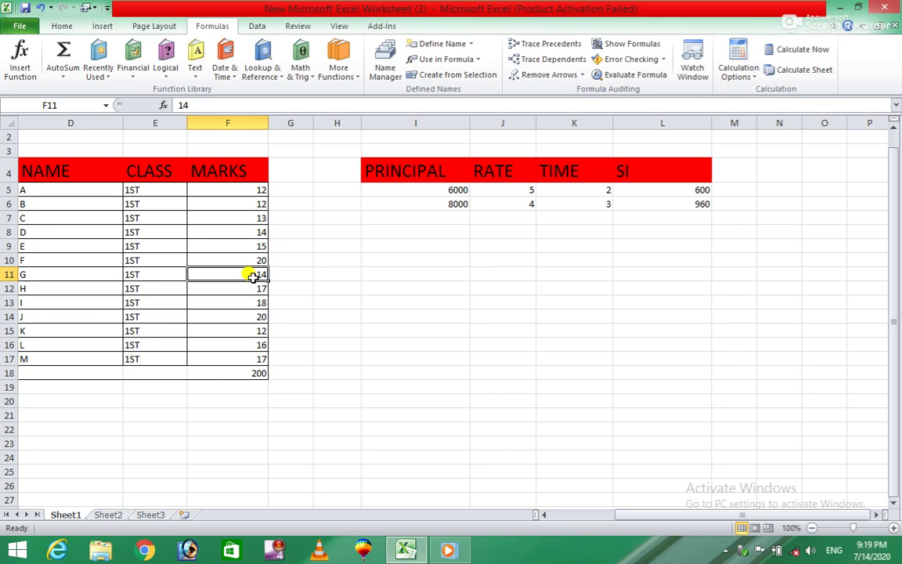
pyautogui.write('1')
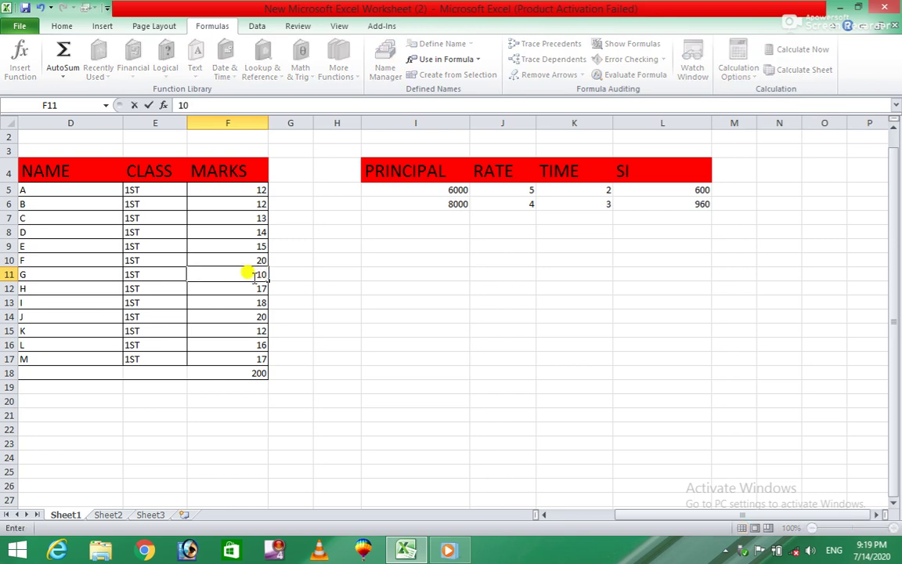
pyautogui.press('Return')
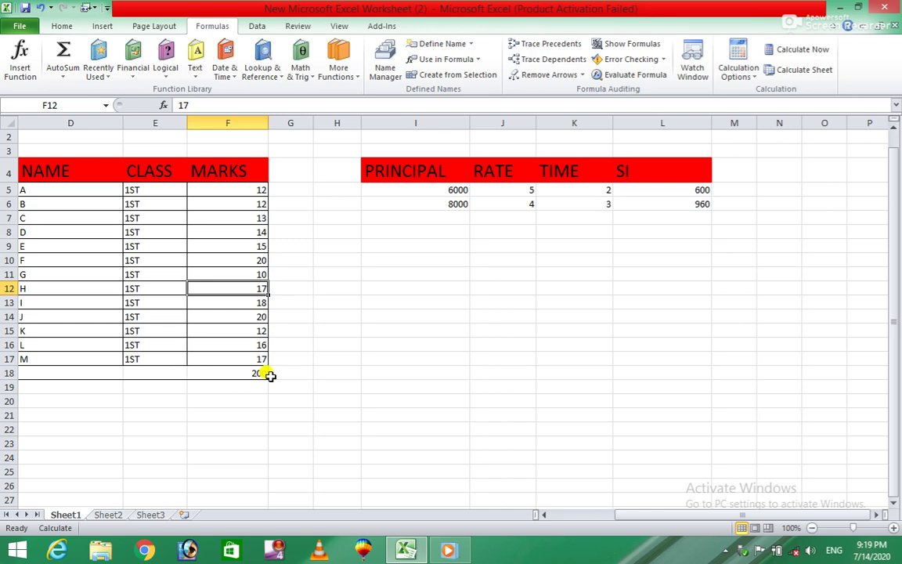
# Try Automatic and Automatic Except for Data Tables, ending on Automatic so F18 shows 196
pyautogui.click(752, 79)
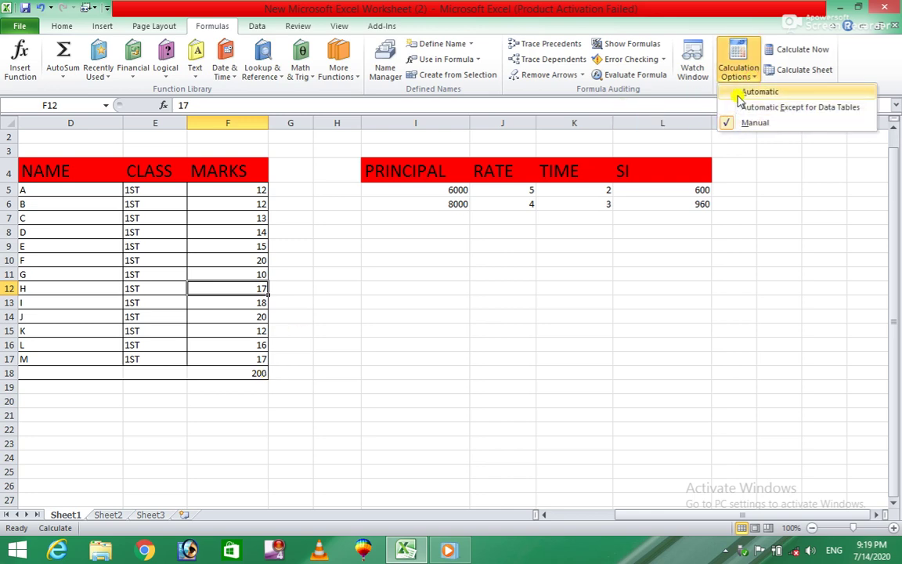
pyautogui.click(738, 93)
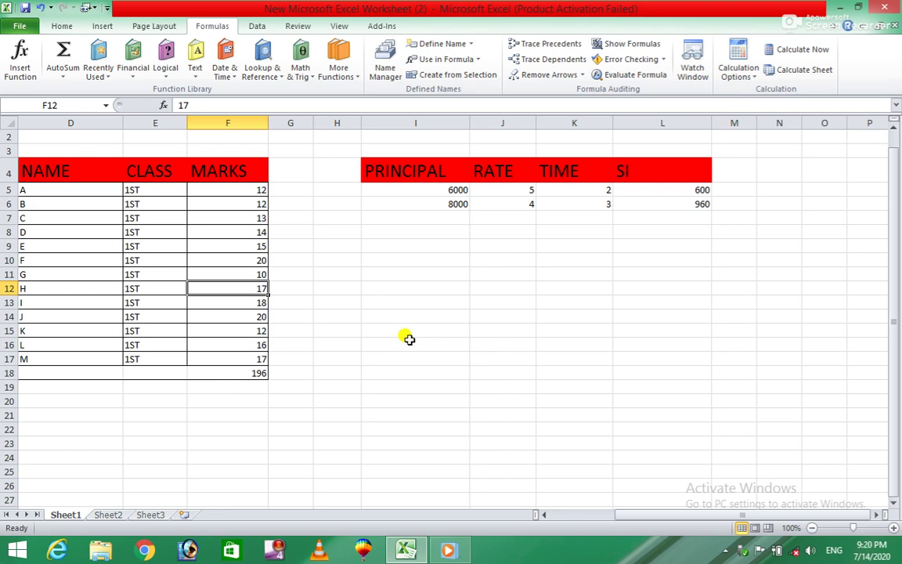
pyautogui.click(750, 76)
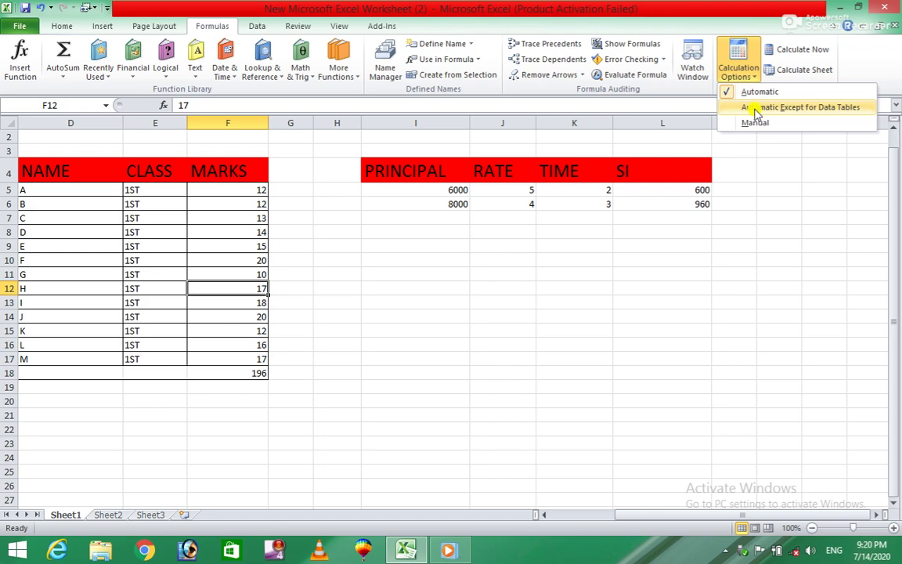
pyautogui.click(753, 110)
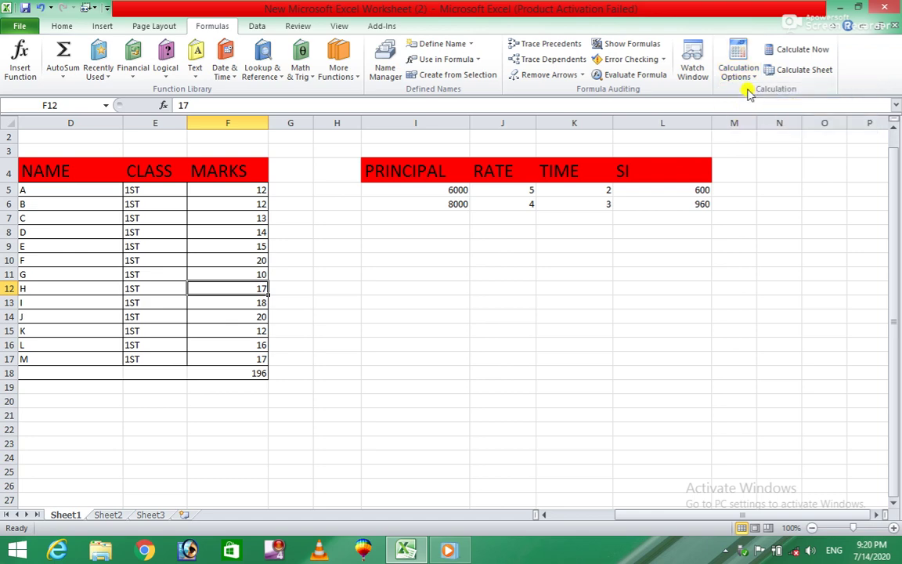
pyautogui.click(751, 79)
pyautogui.click(748, 91)
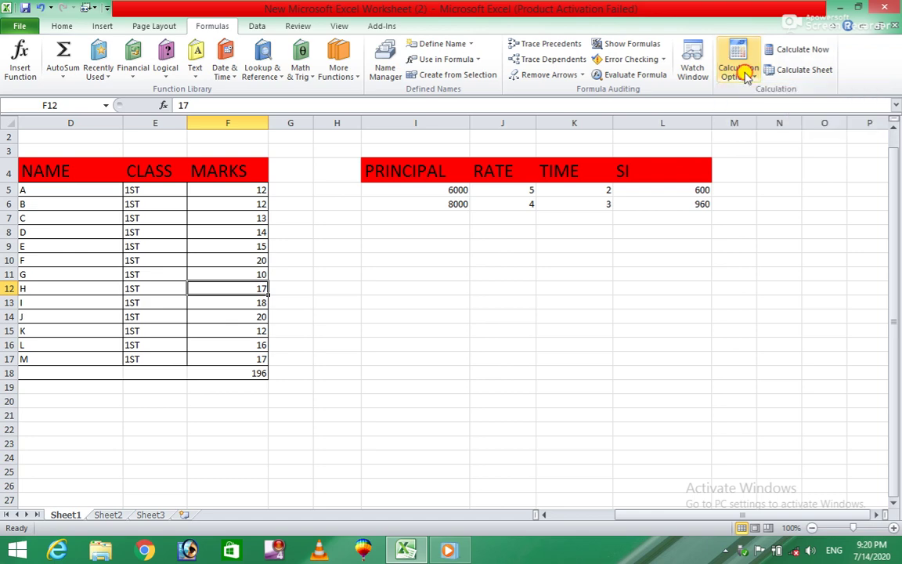
pyautogui.click(744, 72)
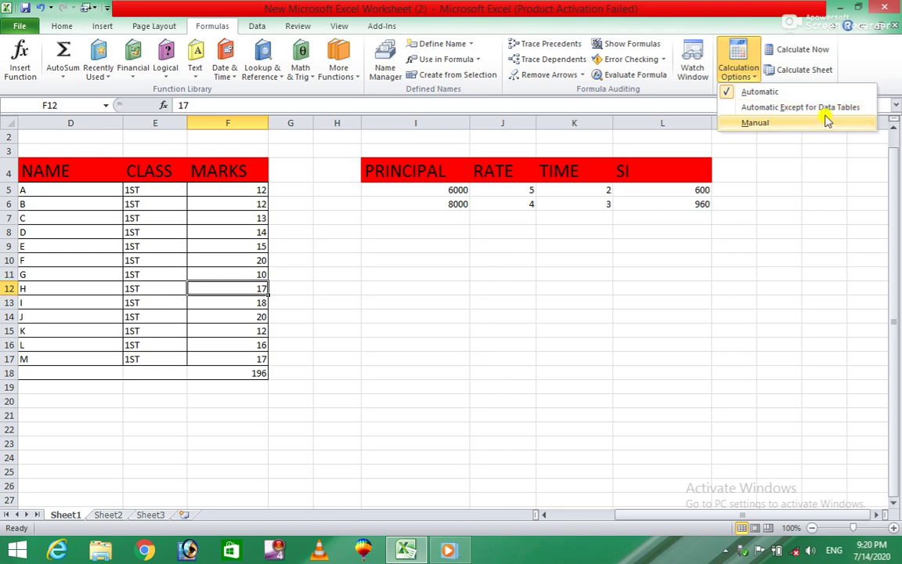
pyautogui.click(252, 26)
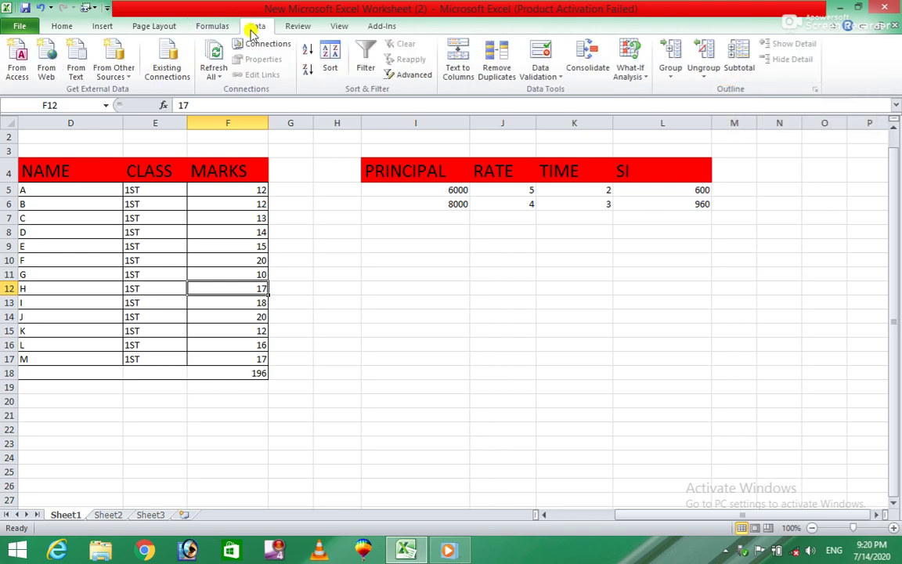
pyautogui.click(640, 78)
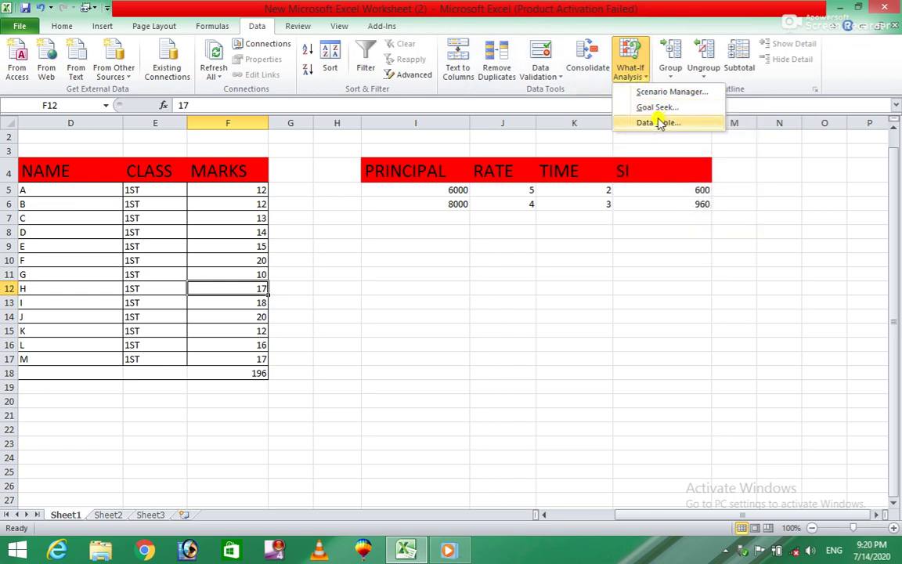
pyautogui.click(660, 291)
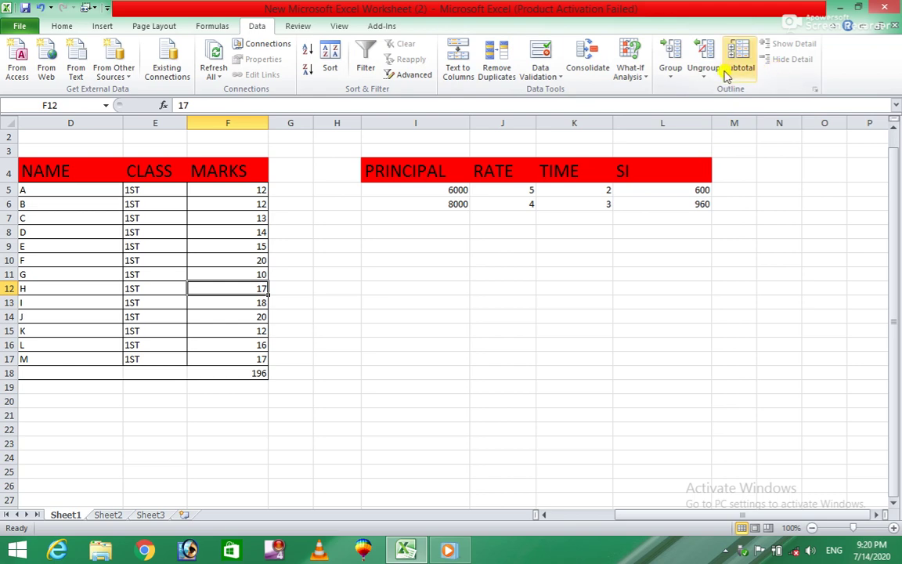
pyautogui.click(219, 25)
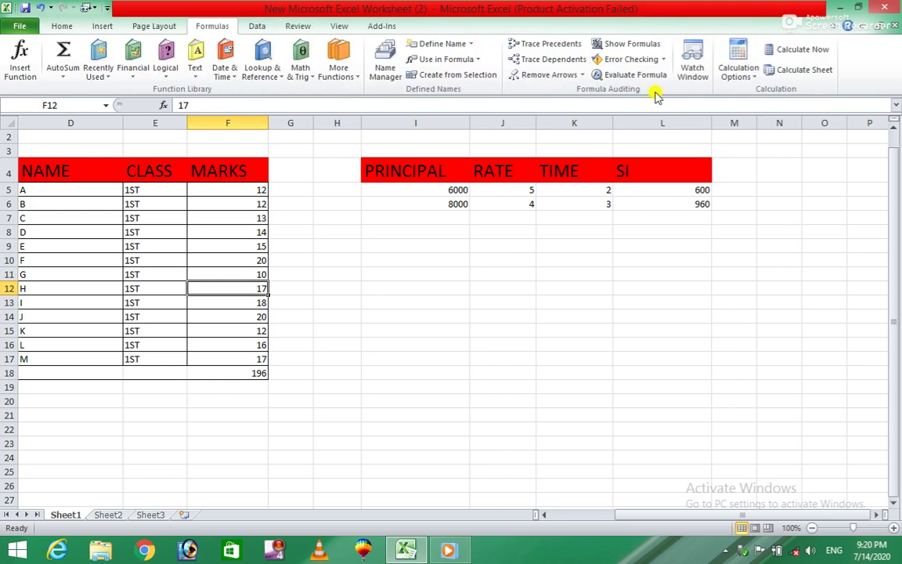
pyautogui.click(742, 78)
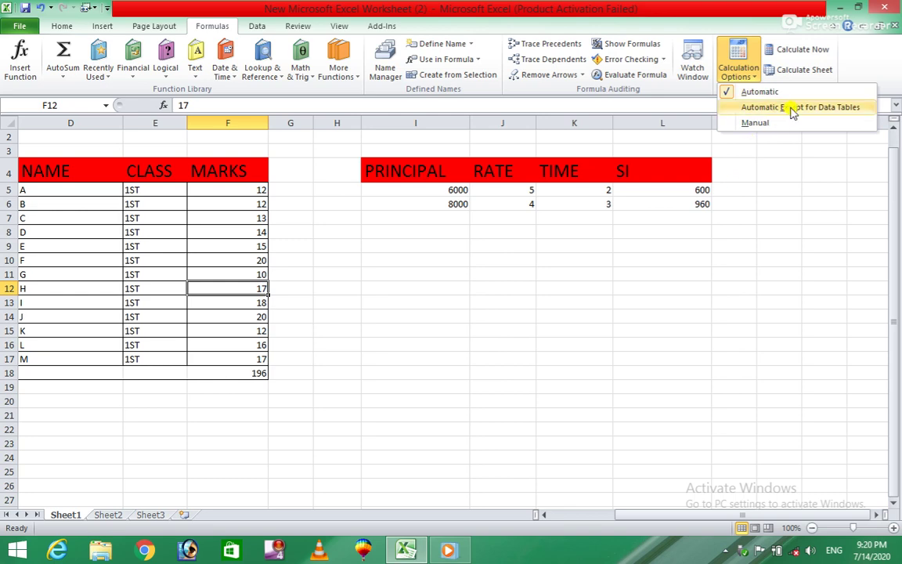
pyautogui.click(256, 26)
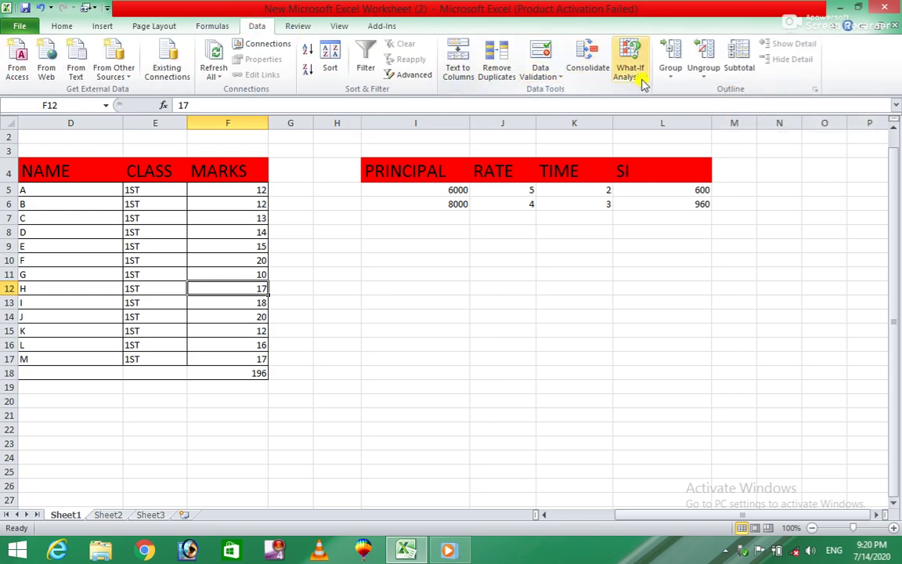
pyautogui.click(513, 343)
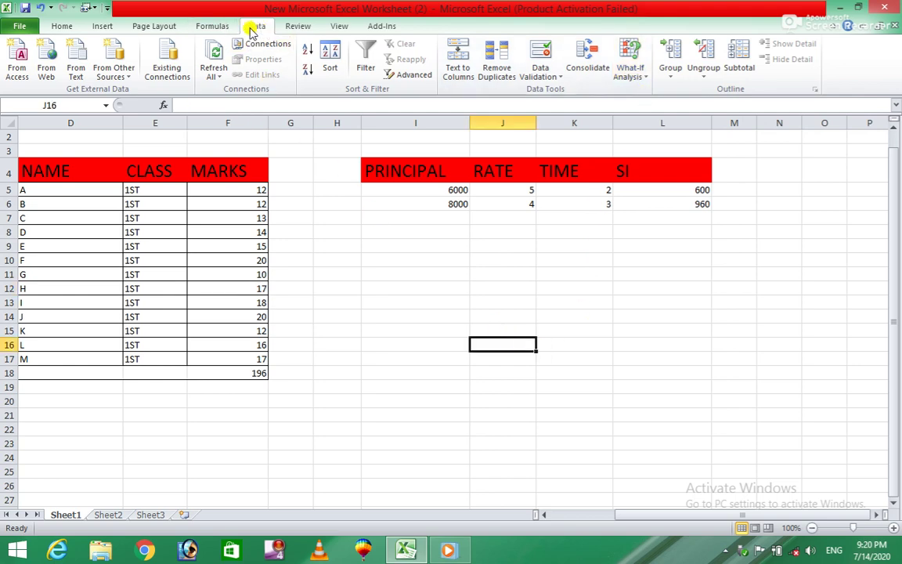
pyautogui.click(219, 29)
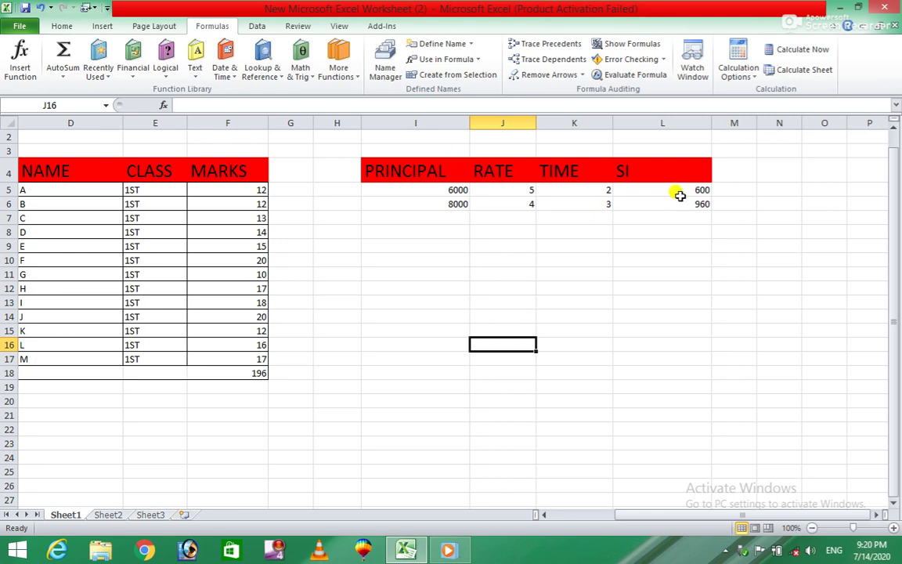